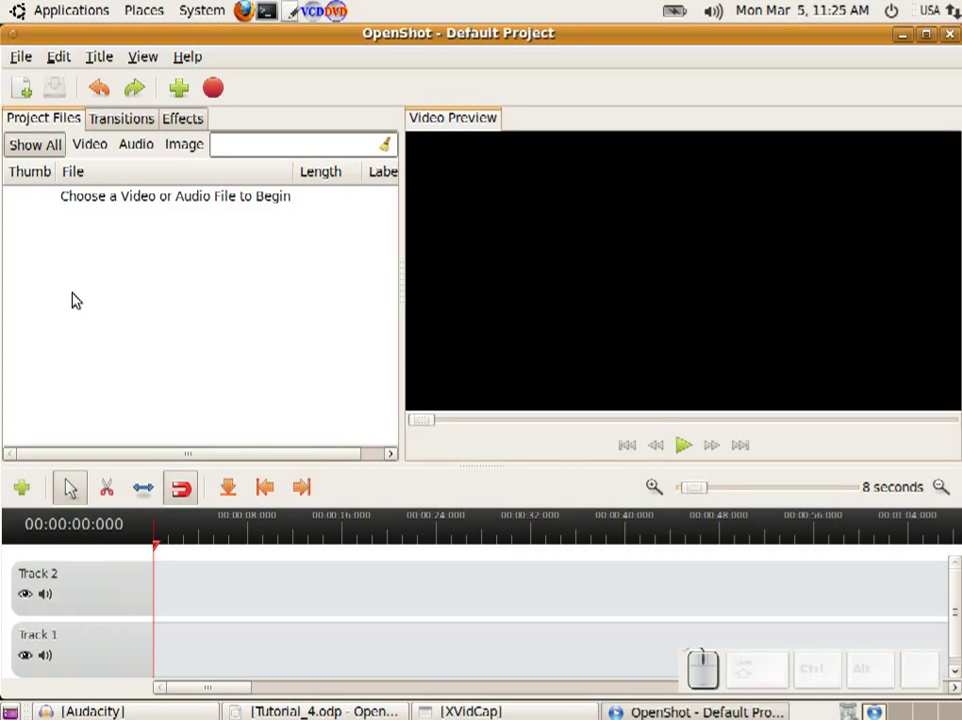
Create and save a new project named animation with the DV/DVD PAL profile.
click(21, 58)
click(36, 82)
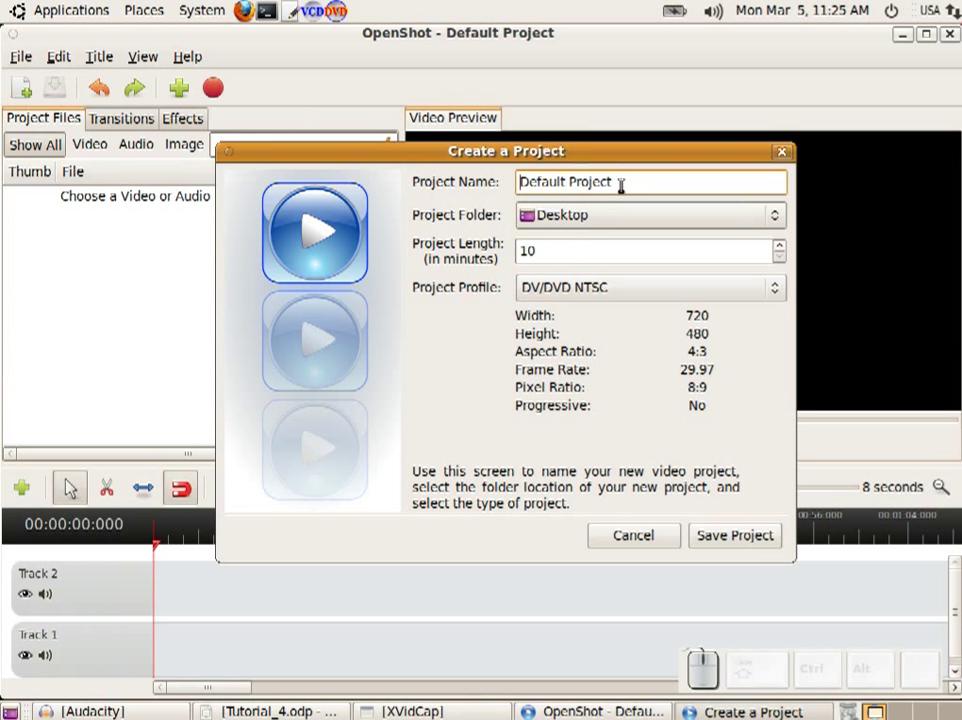
drag(618, 182, 485, 166)
text(anim)
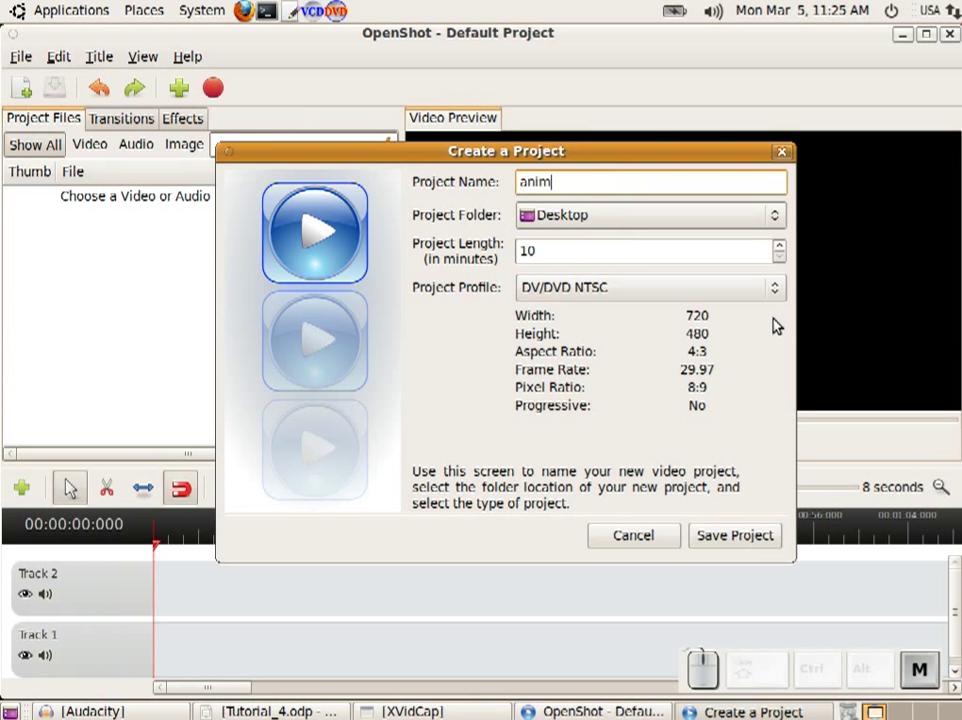
text(ation)
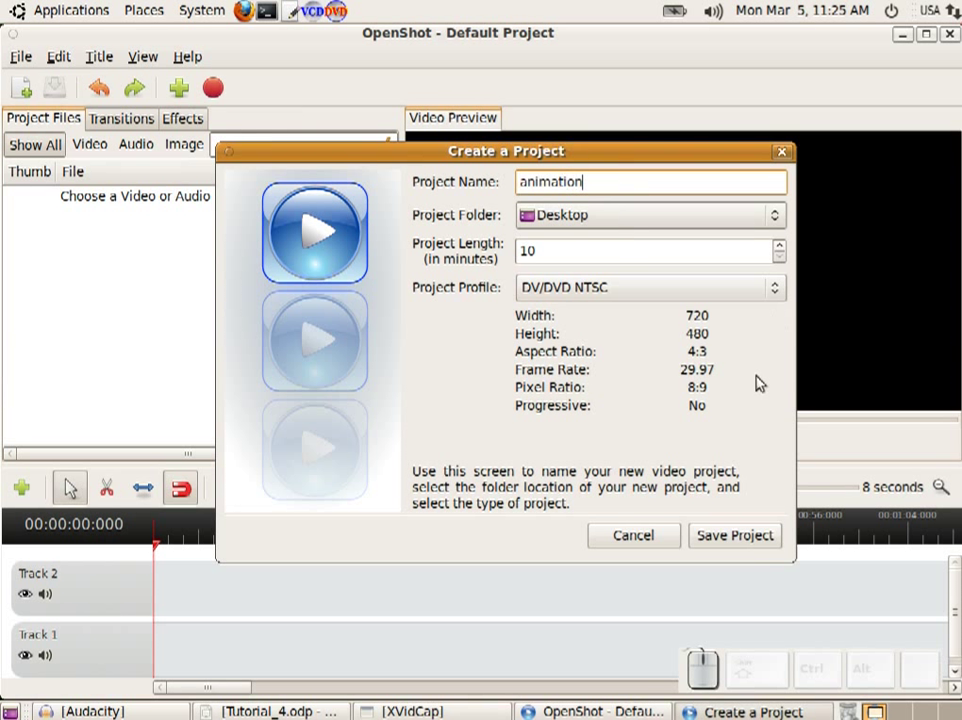
click(776, 290)
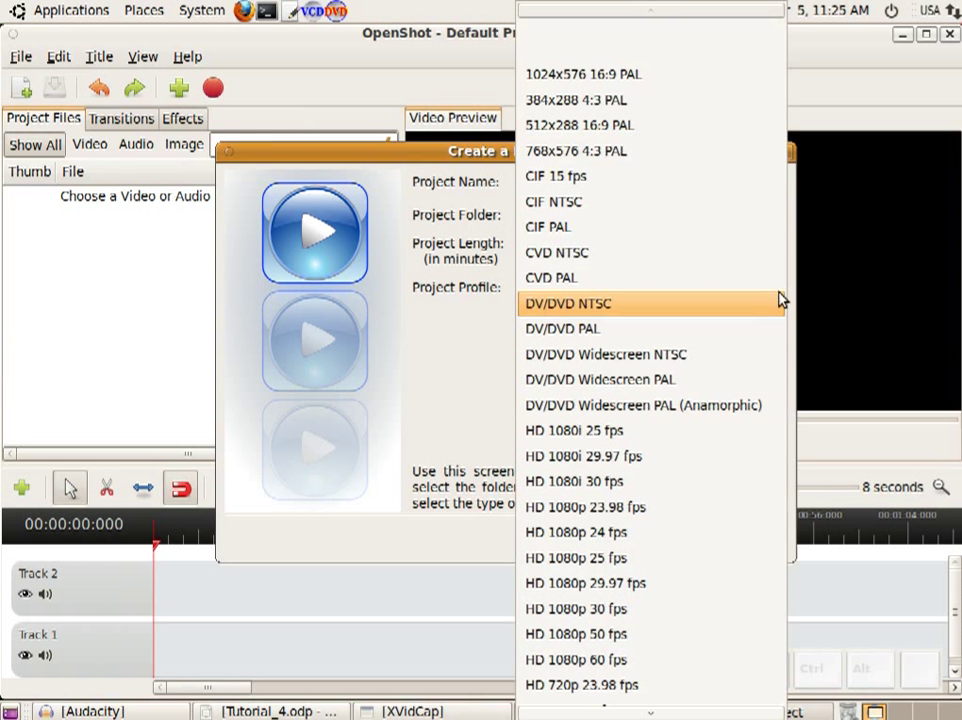
click(718, 332)
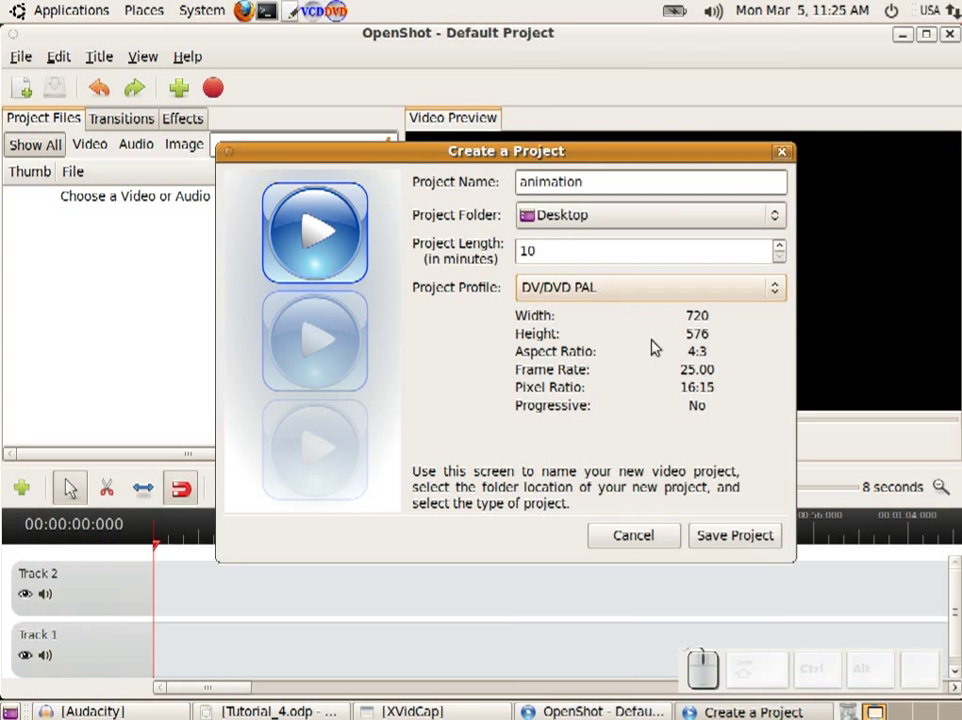
click(742, 537)
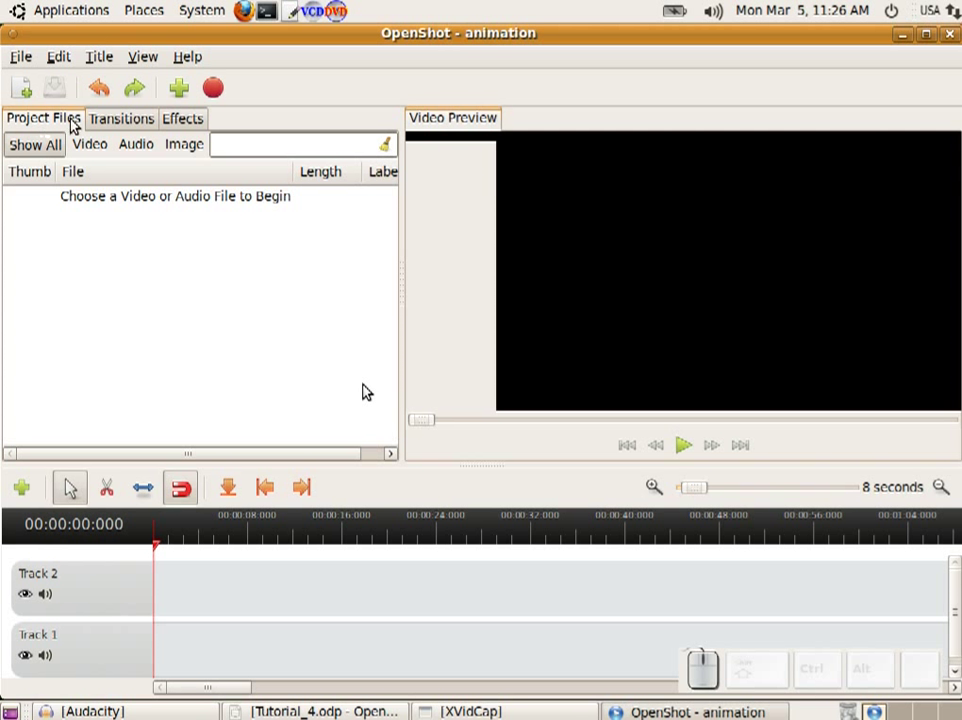
Import Scene_1.avi, Scene_2.avi, Scene_3.avi and Scene_4.avi from the desktop's export folder into the project files.
drag(292, 43, 479, 67)
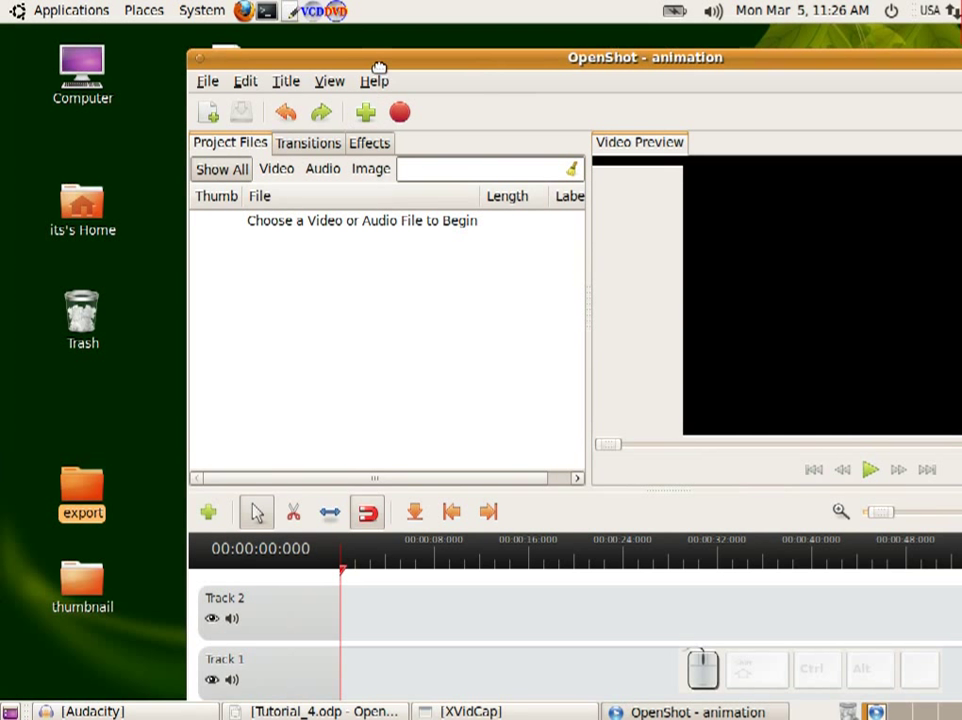
drag(379, 66, 379, 57)
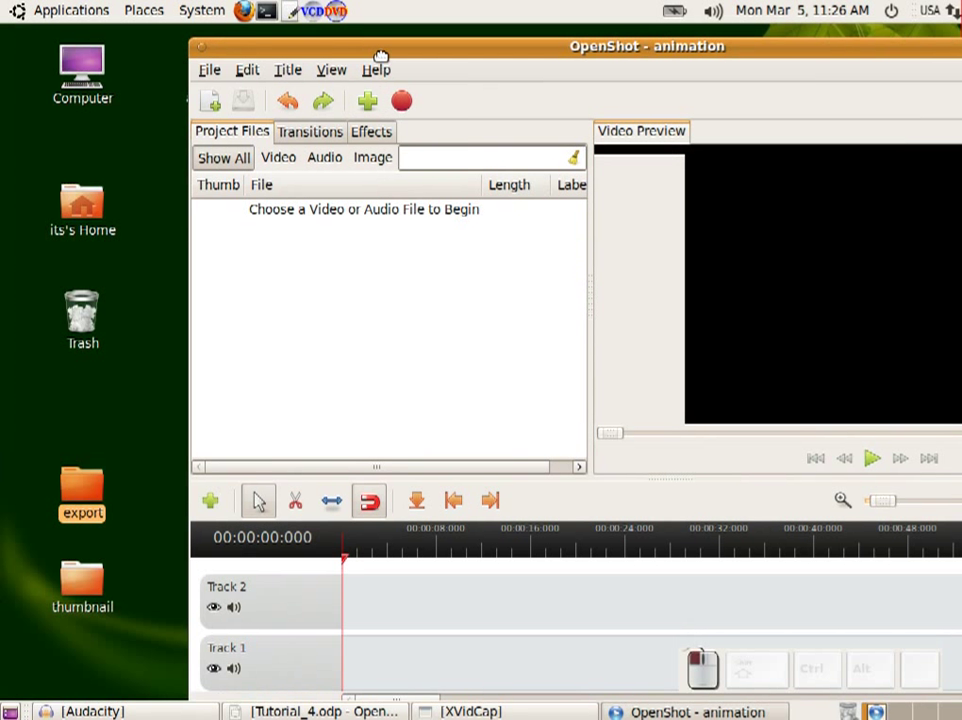
double_click(83, 497)
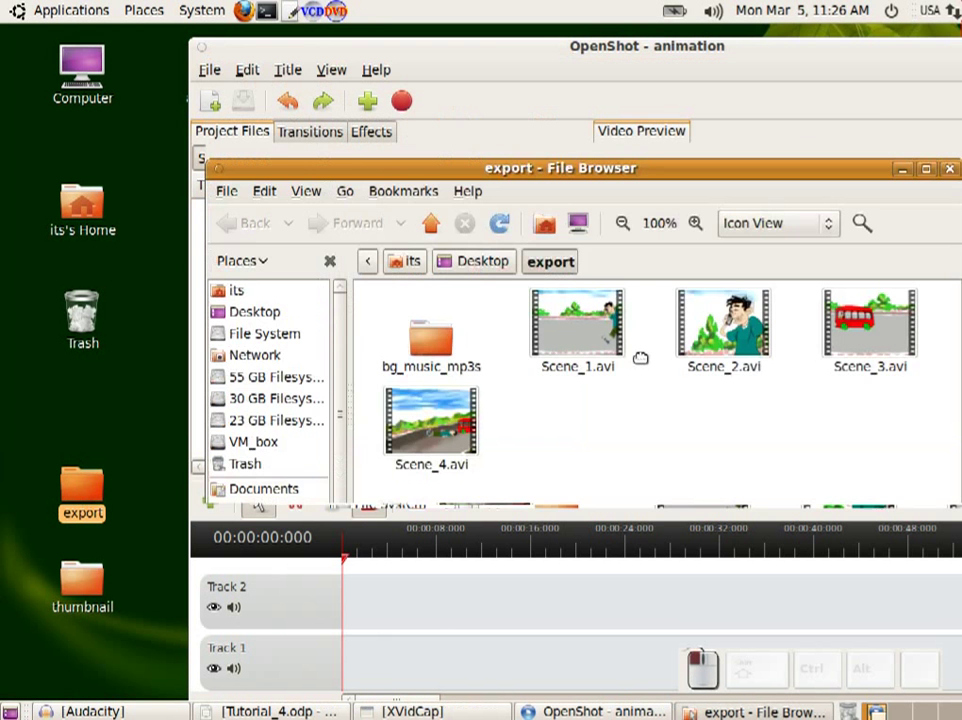
drag(505, 166, 678, 339)
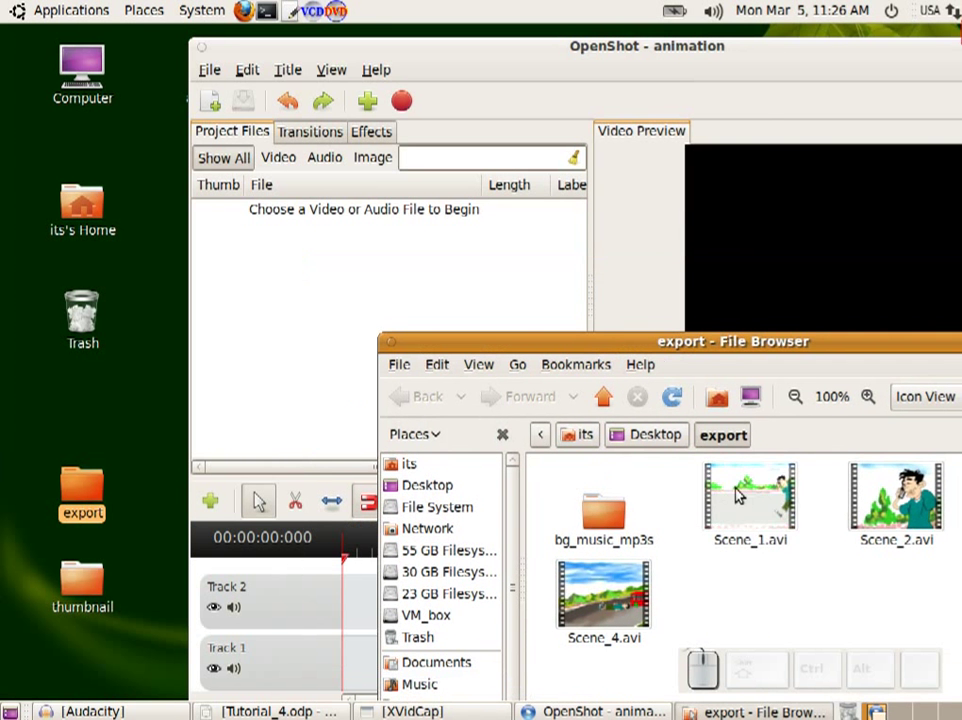
drag(750, 500, 314, 342)
drag(896, 500, 250, 335)
drag(895, 350, 767, 341)
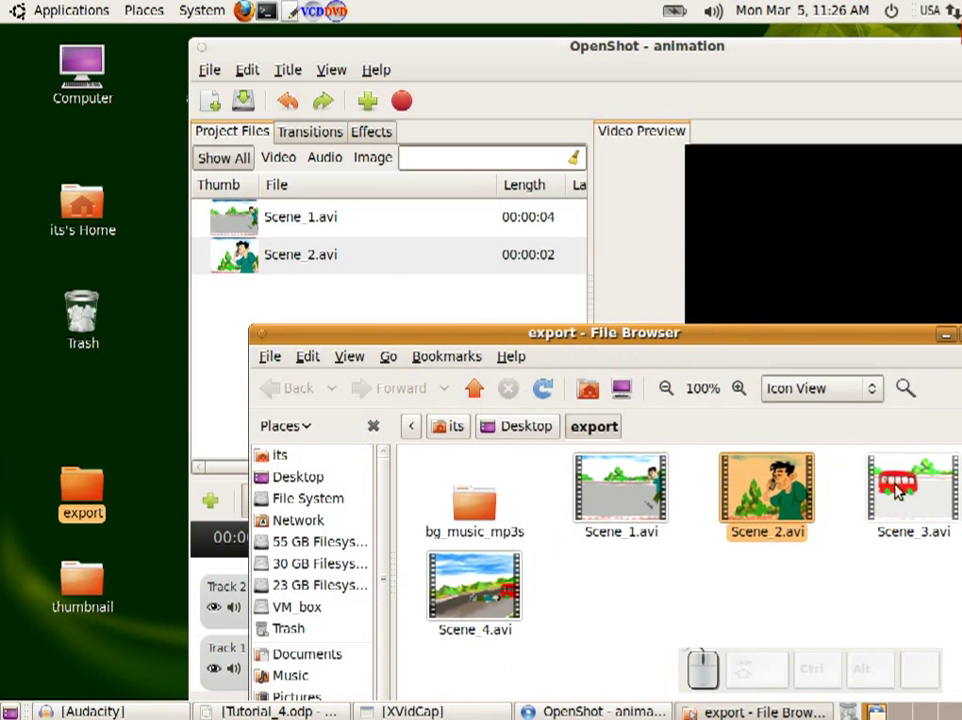
drag(913, 495, 237, 320)
drag(480, 590, 240, 325)
drag(397, 334, 603, 323)
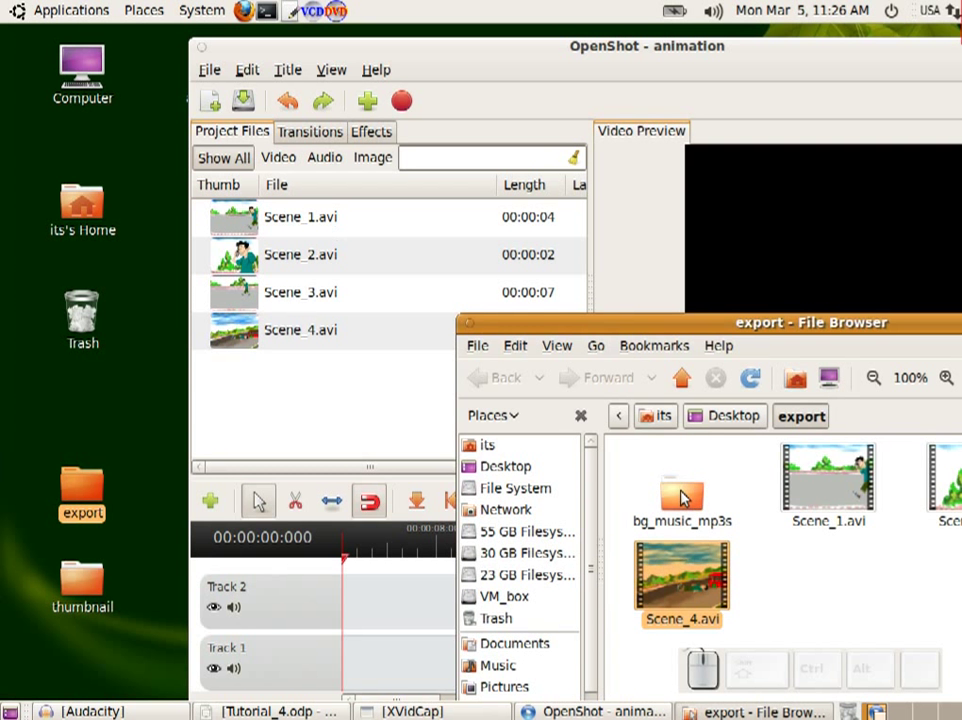
Import all MP3 files from the bg_music_mp3s folder into the project files and bring the editor back to full size.
double_click(683, 495)
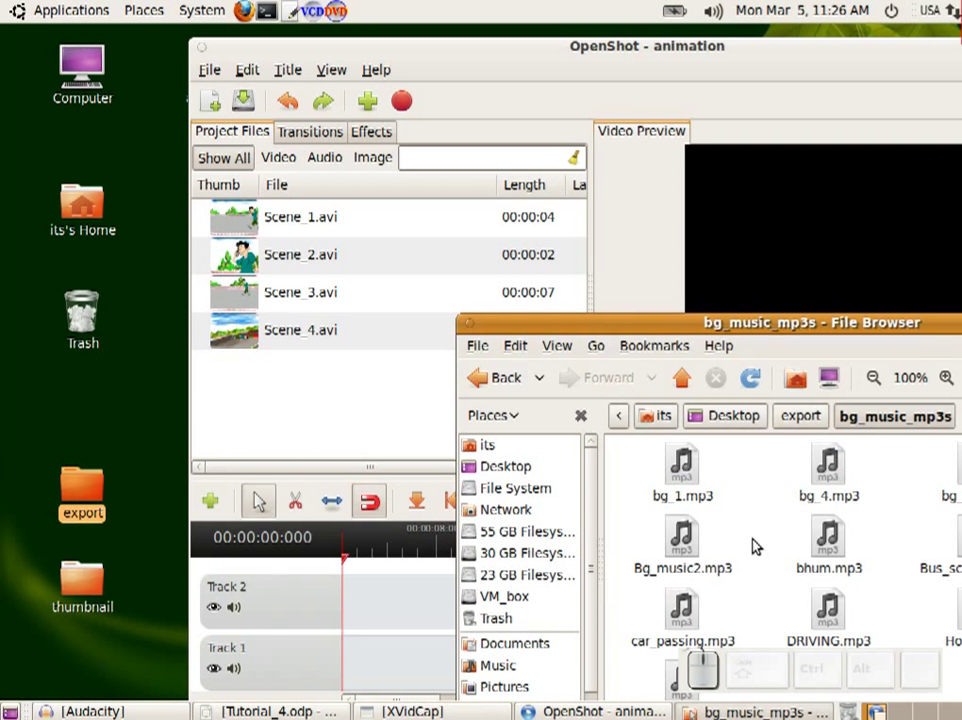
key(ctrl+a)
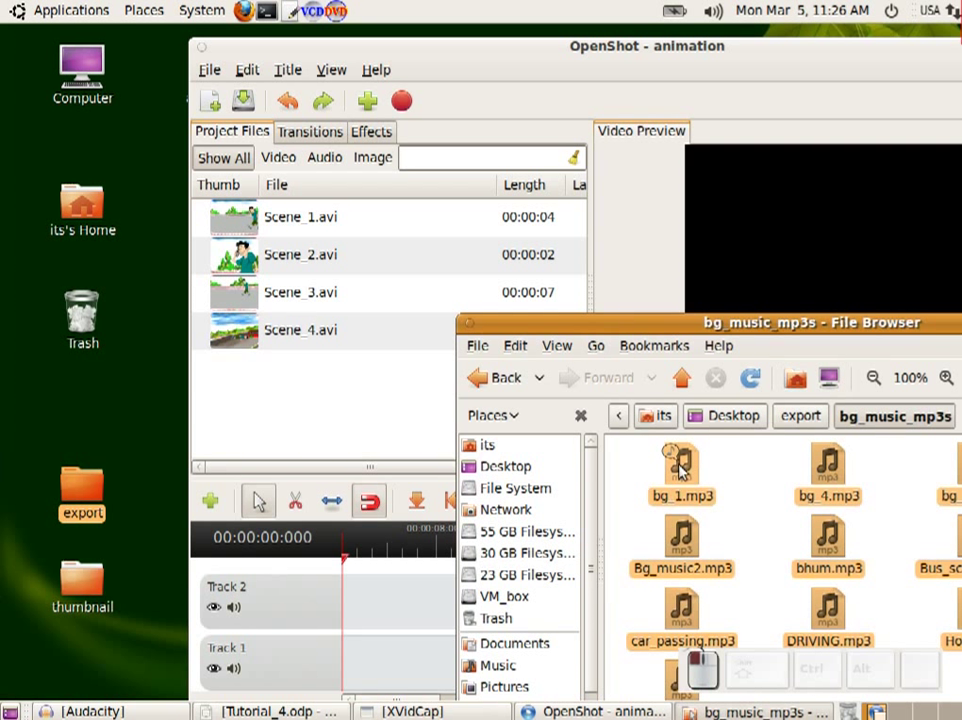
drag(680, 465, 290, 410)
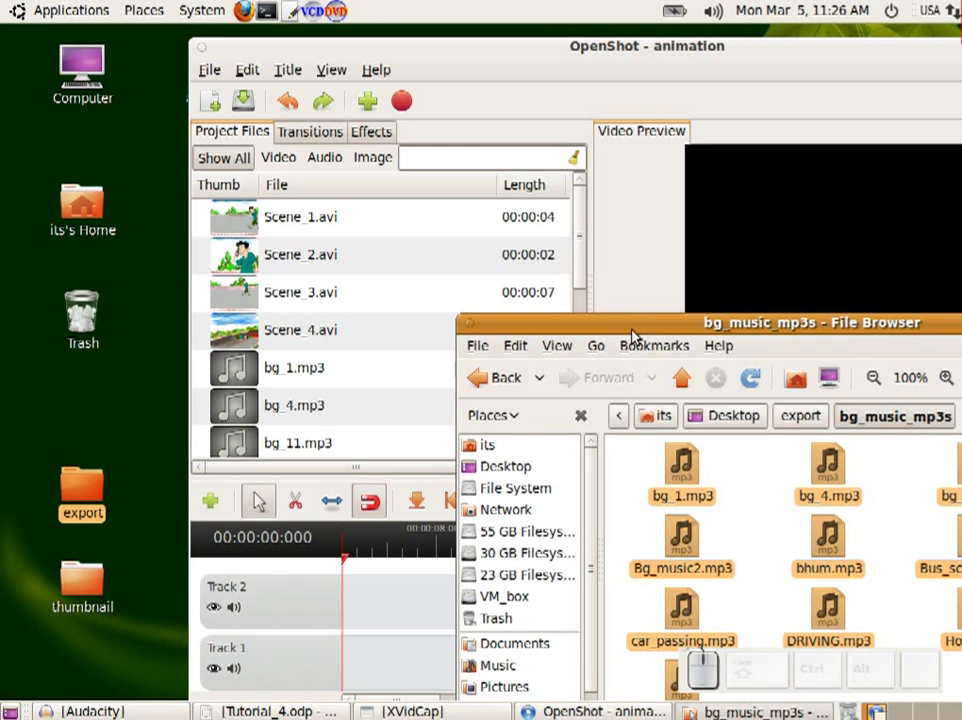
drag(632, 337, 283, 283)
click(852, 273)
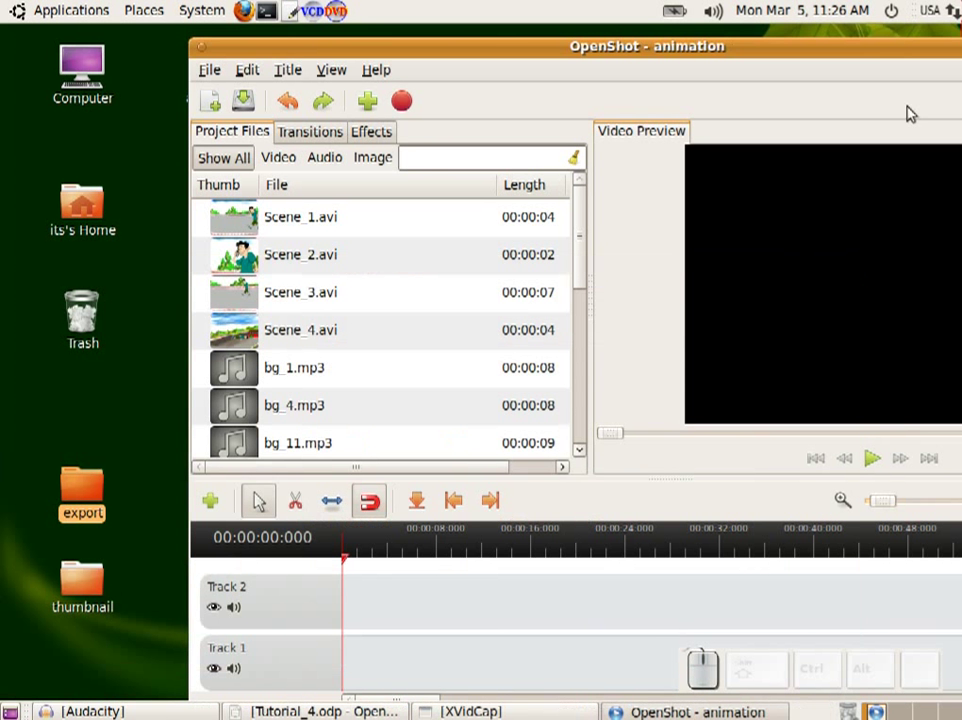
double_click(905, 50)
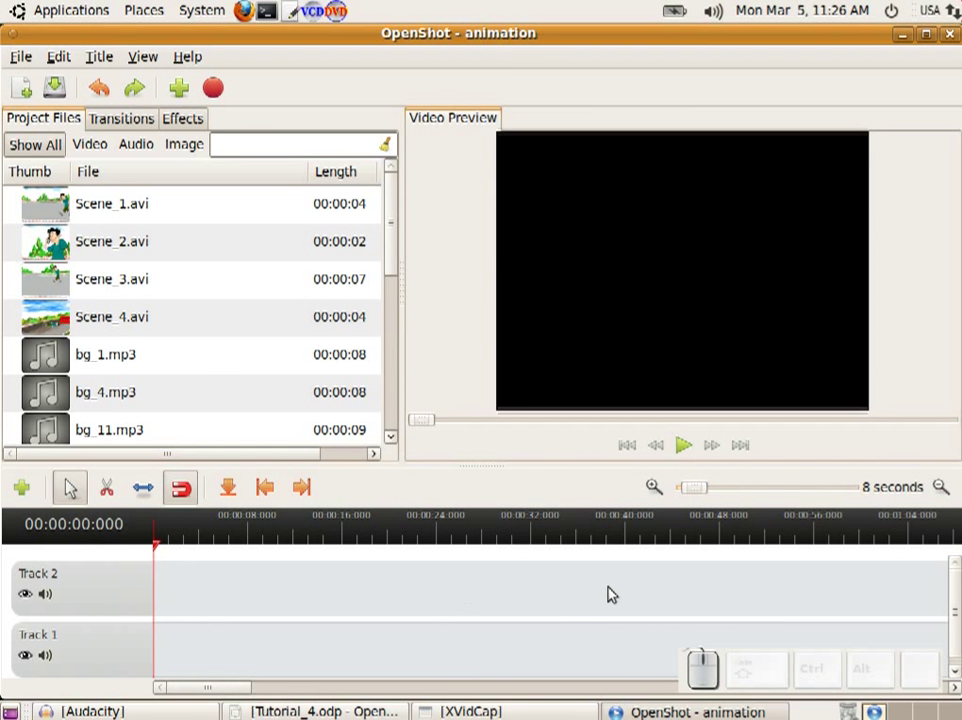
Place Scene_1.avi, Scene_2.avi, Scene_3.avi and Scene_4.avi one after another on Track 2, starting at zero.
drag(57, 213, 198, 590)
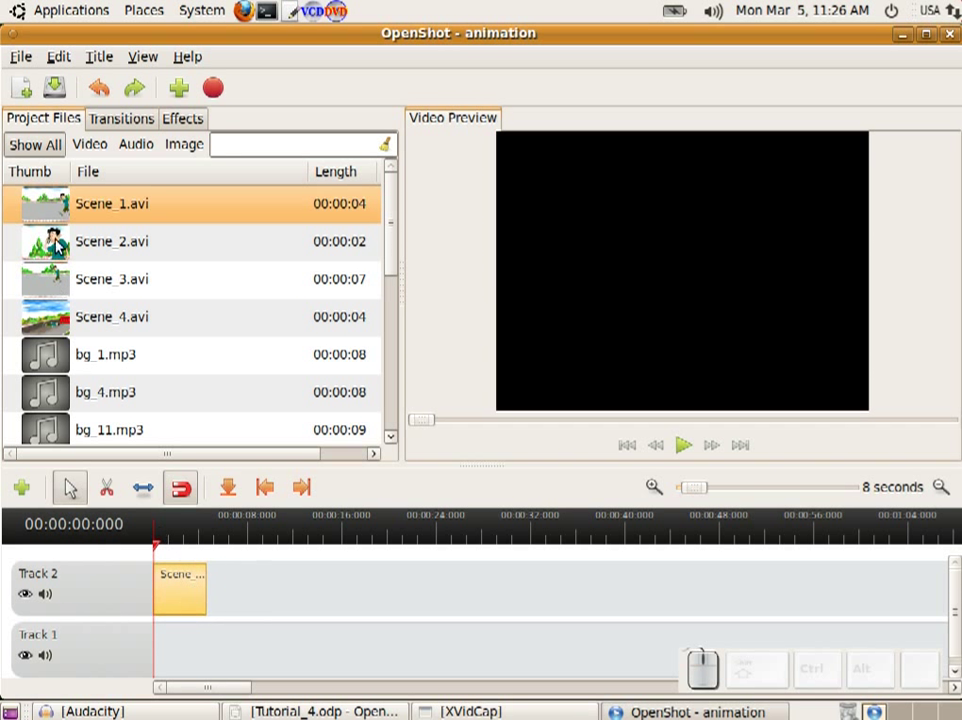
drag(45, 240, 238, 582)
drag(60, 285, 286, 595)
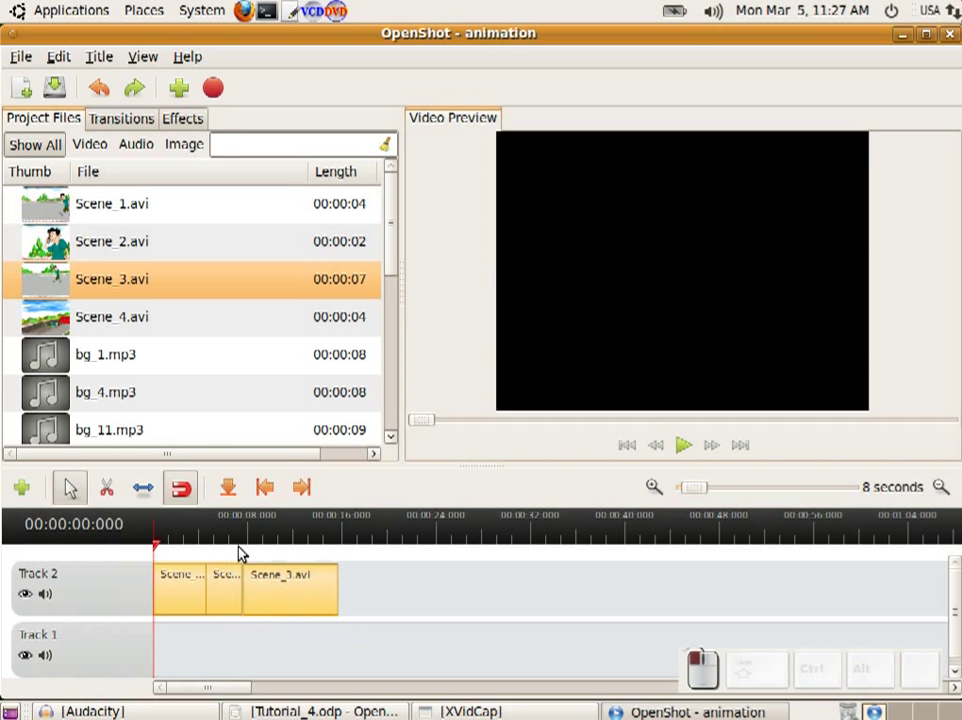
drag(60, 316, 378, 594)
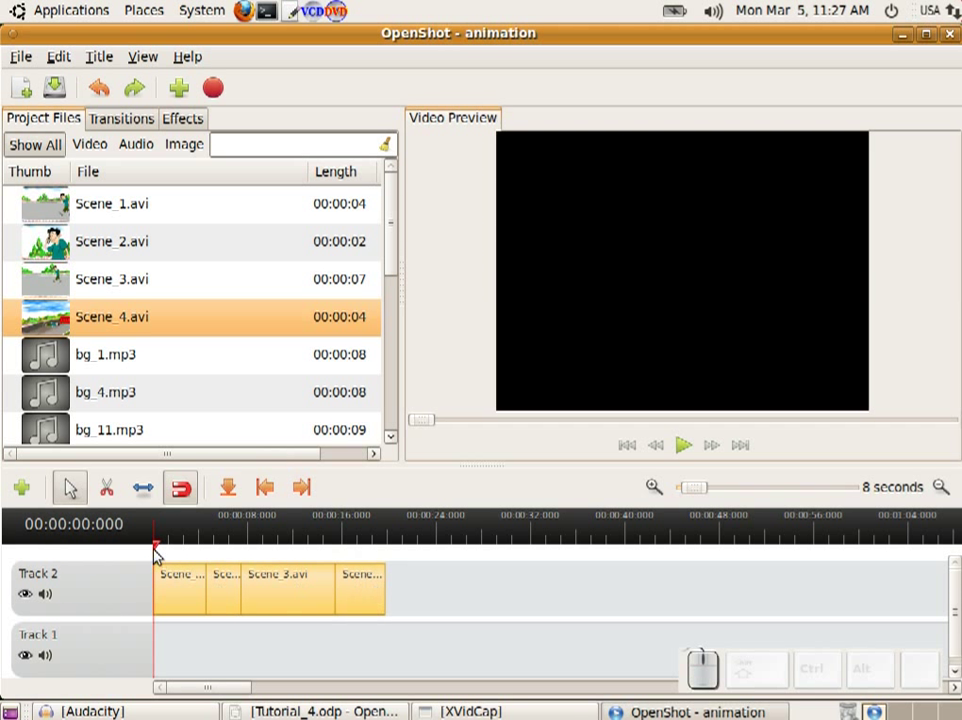
Preview the Scene_2 clip on the timeline up to the start of Scene_3 and return the playhead to Scene_2.
drag(155, 549, 217, 550)
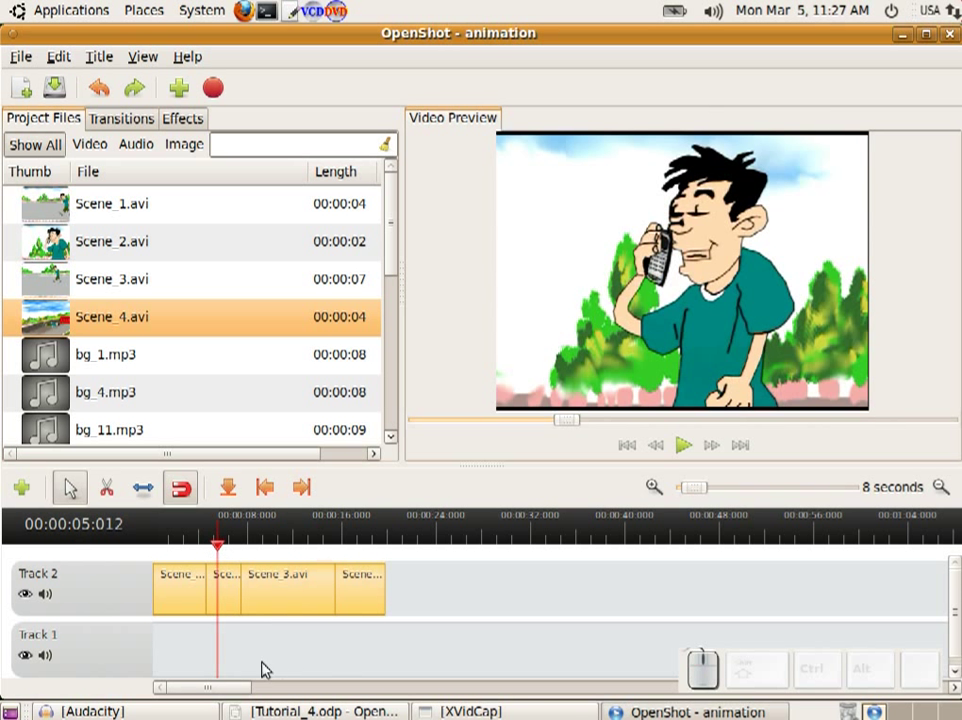
key(space)
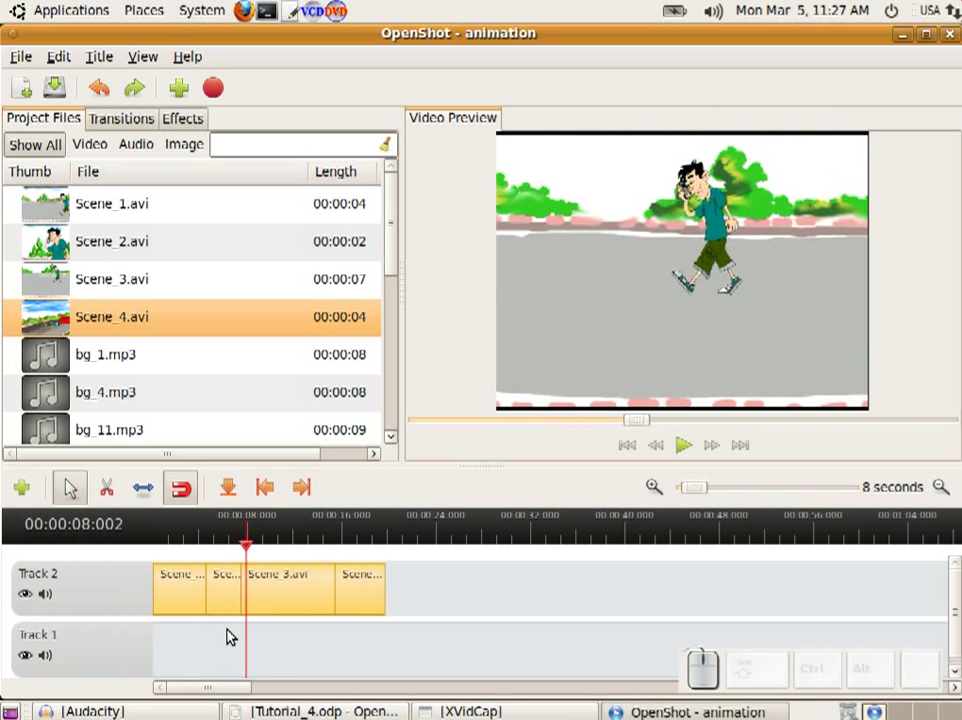
key(space)
drag(249, 545, 220, 557)
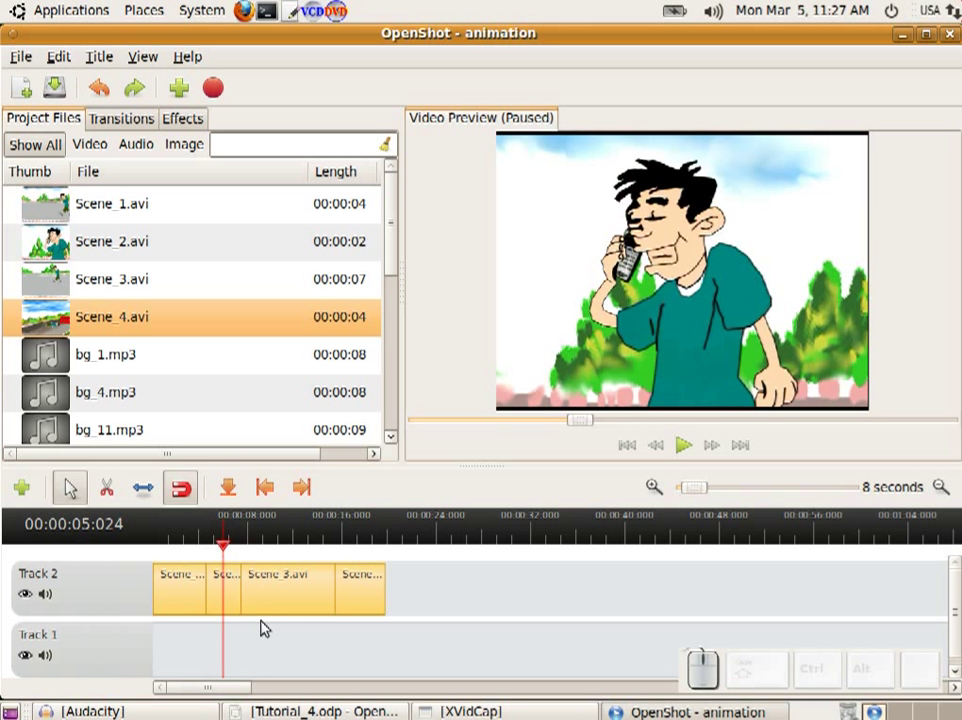
Duplicate the Scene_2 clip on Track 2 and shift Scene_3 and Scene_4 to follow the copy without gaps.
drag(355, 590, 401, 590)
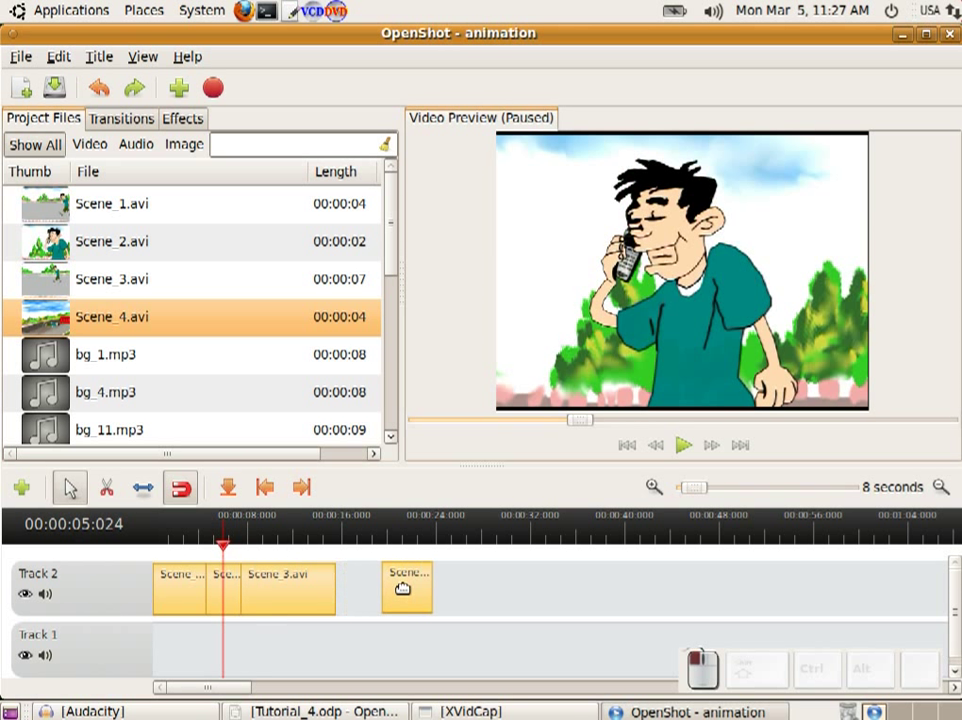
drag(288, 590, 333, 590)
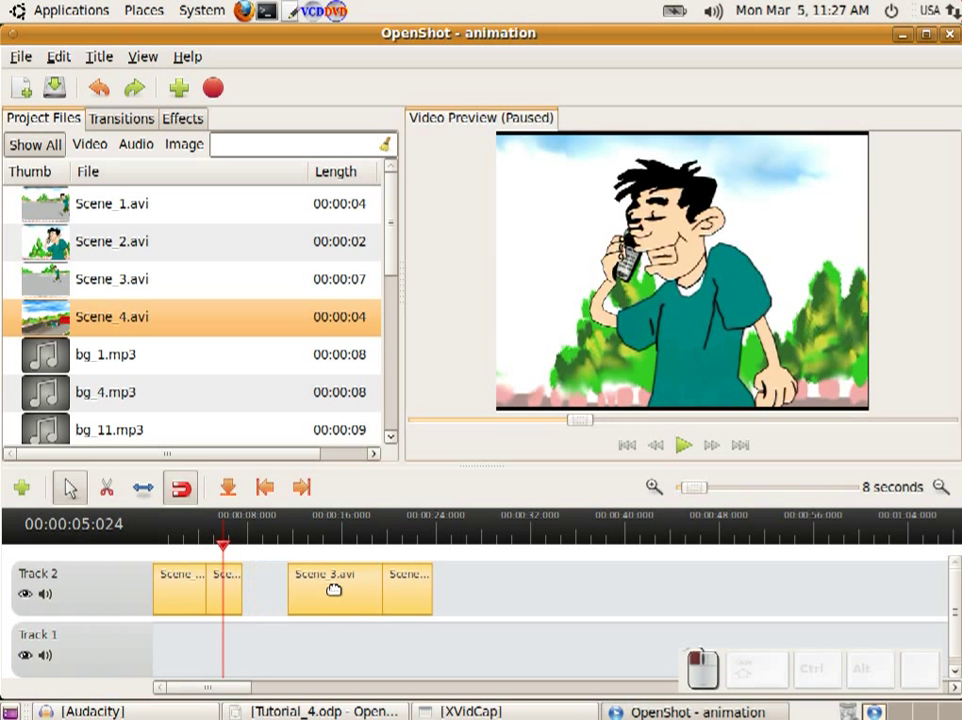
right_click(233, 594)
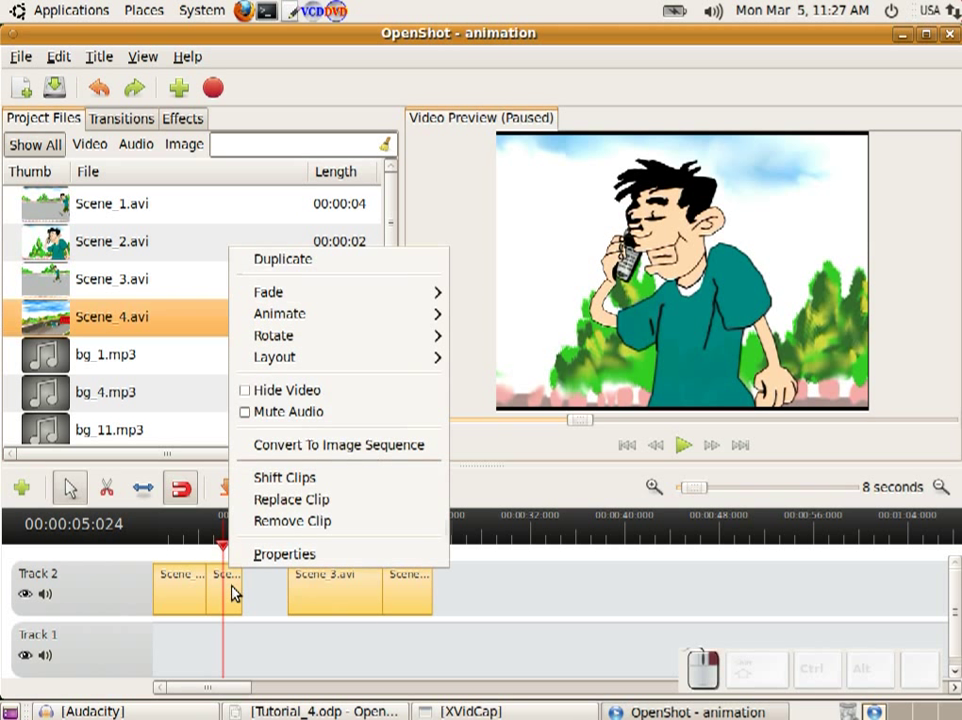
click(307, 262)
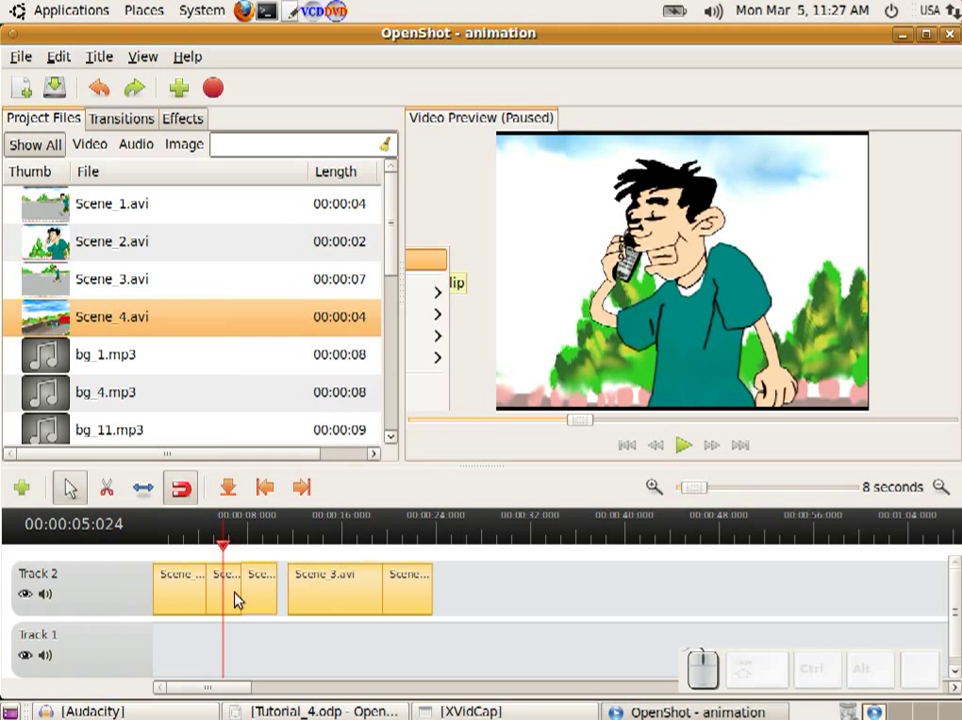
drag(263, 591, 307, 586)
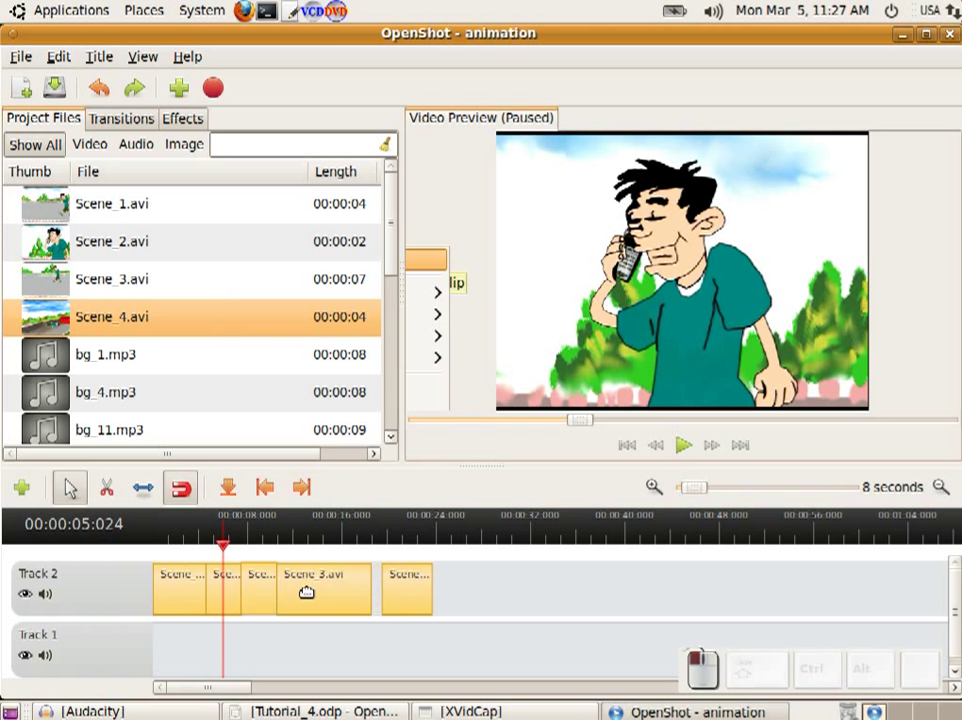
drag(416, 582, 403, 580)
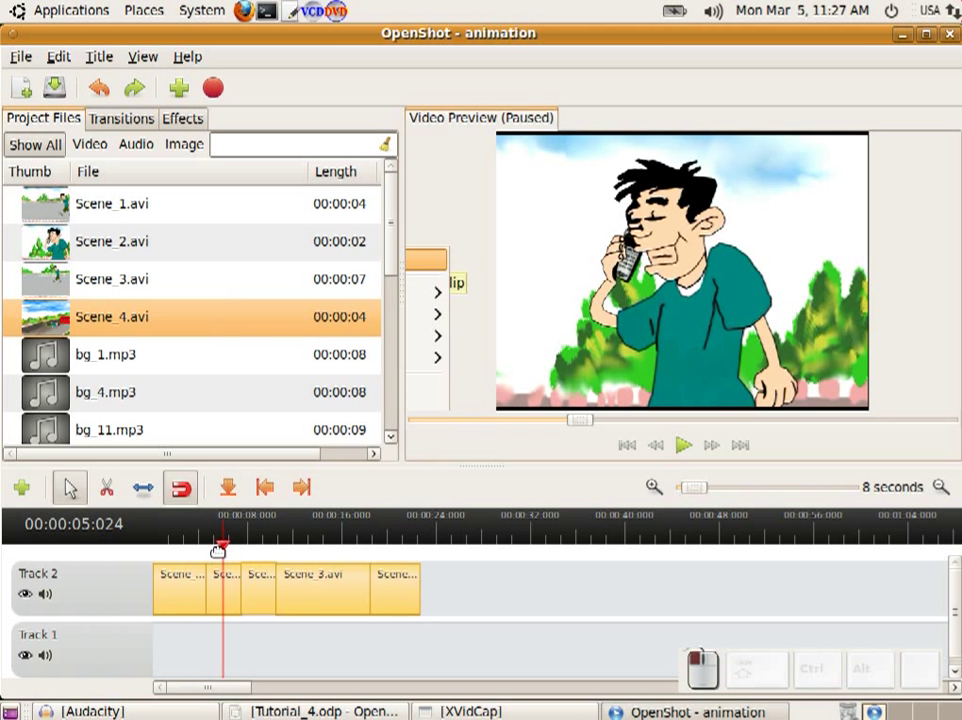
Save the project and return the playhead to the start of the timeline.
drag(220, 553, 163, 546)
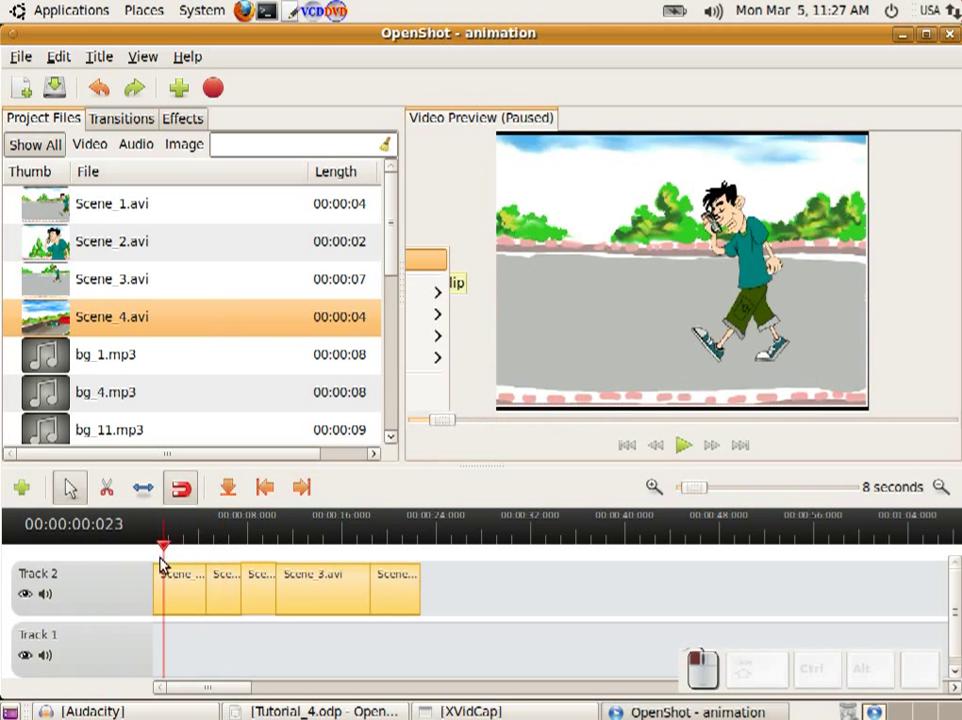
click(54, 88)
mouse_move(168, 548)
mouse_down()
mouse_move(148, 550)
mouse_move(400, 551)
mouse_move(155, 550)
mouse_up()
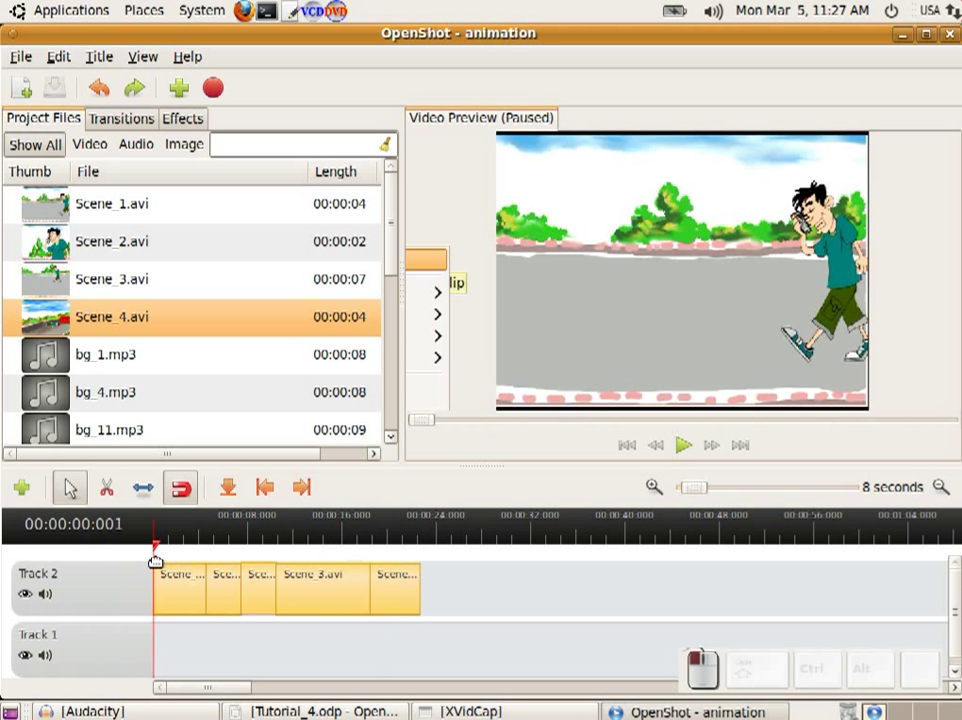
Create a new title from the Gold 2 template and name its file Presents.
click(99, 57)
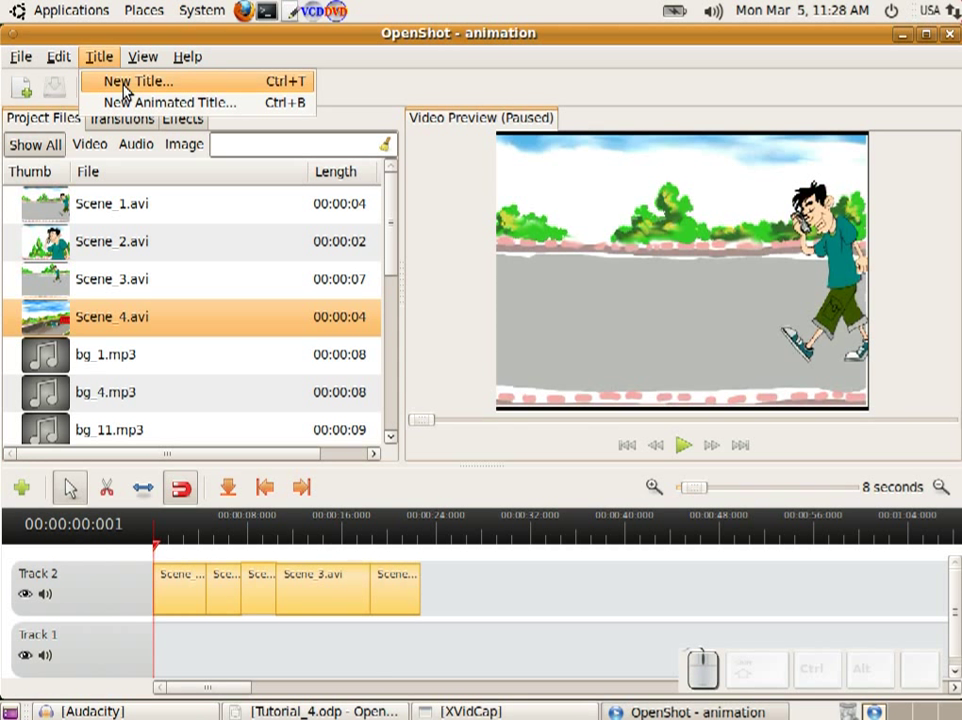
click(125, 86)
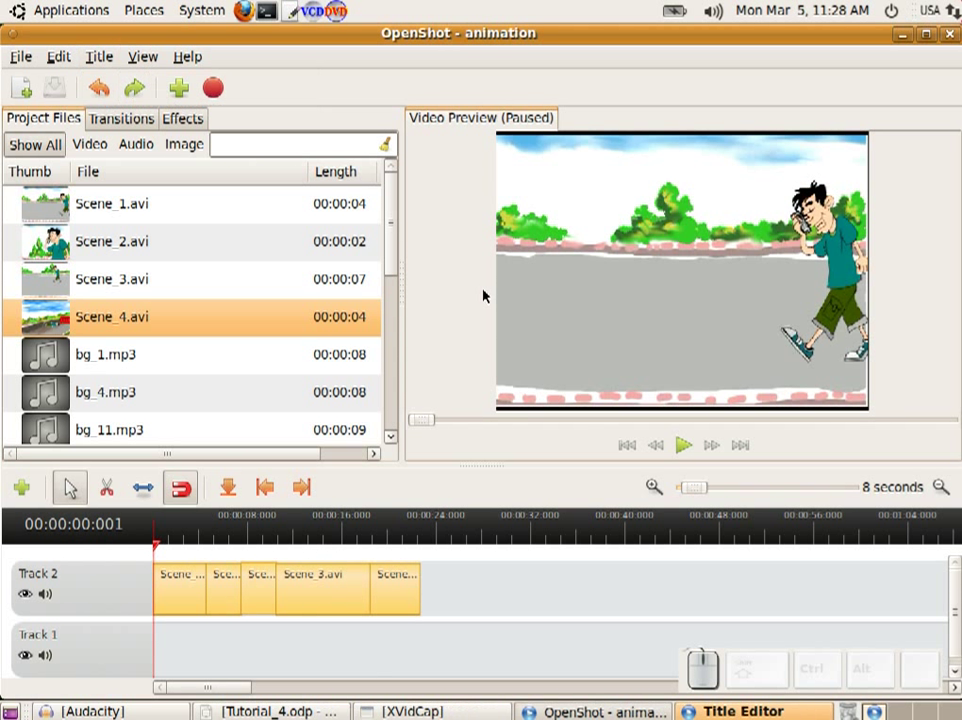
click(703, 711)
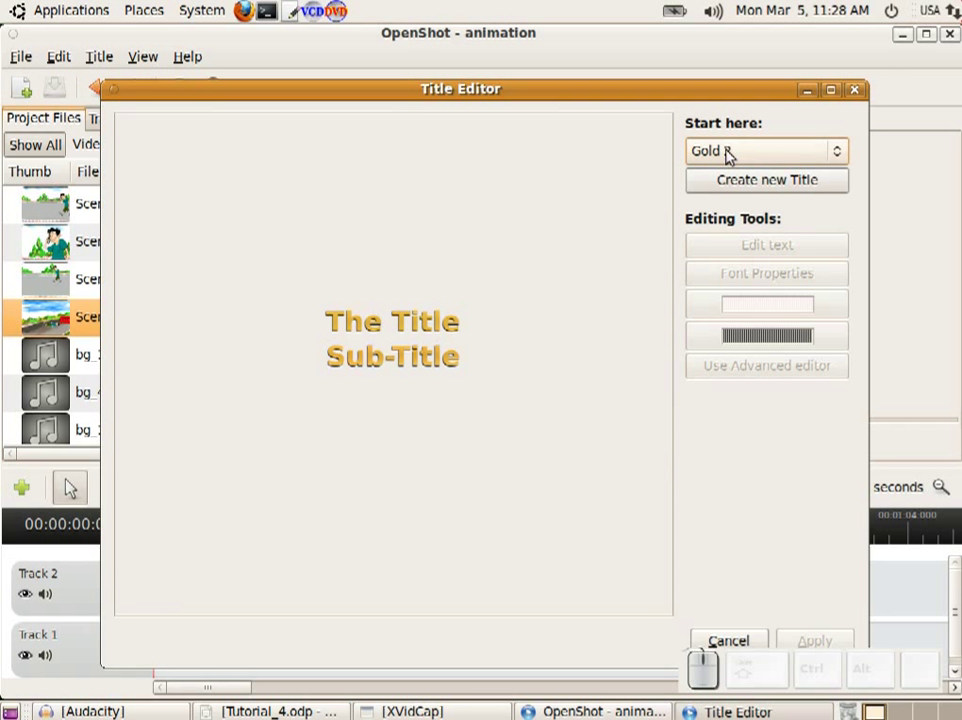
click(838, 152)
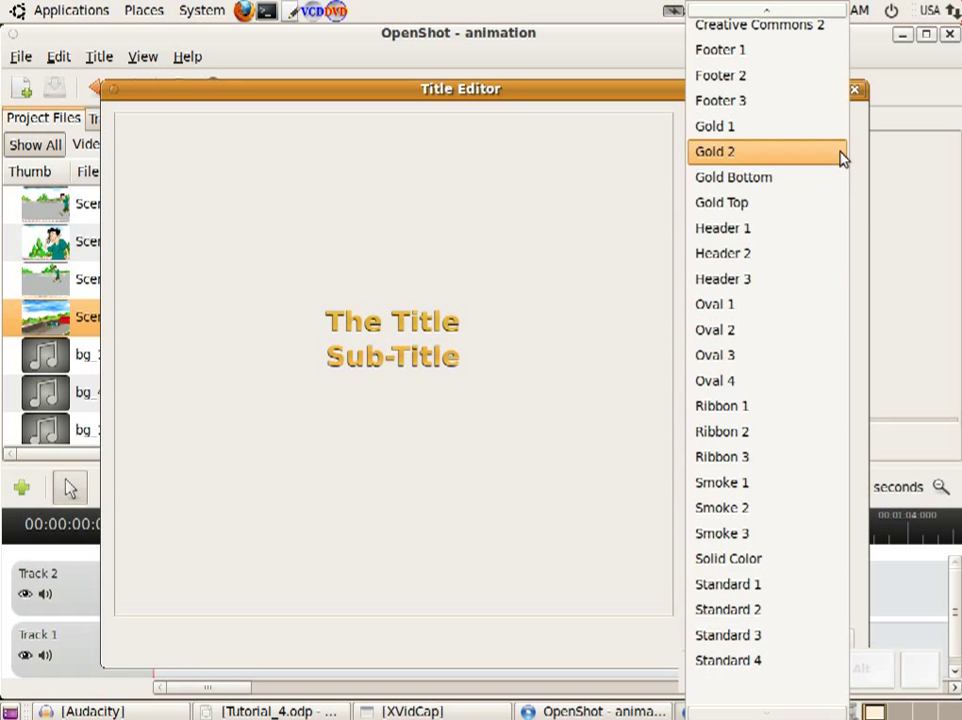
click(840, 153)
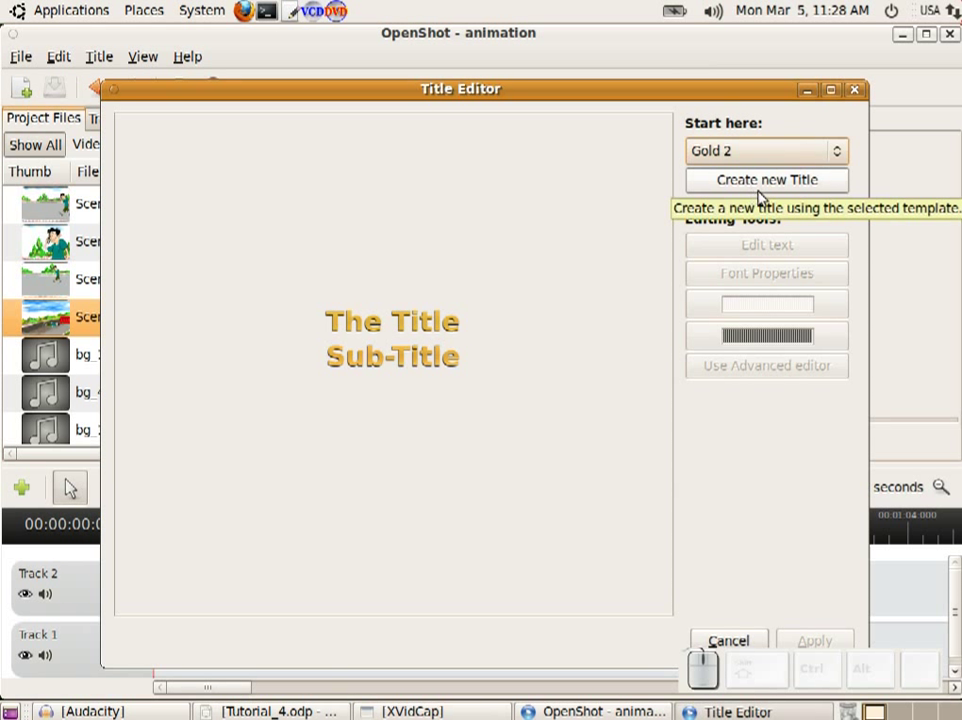
click(803, 182)
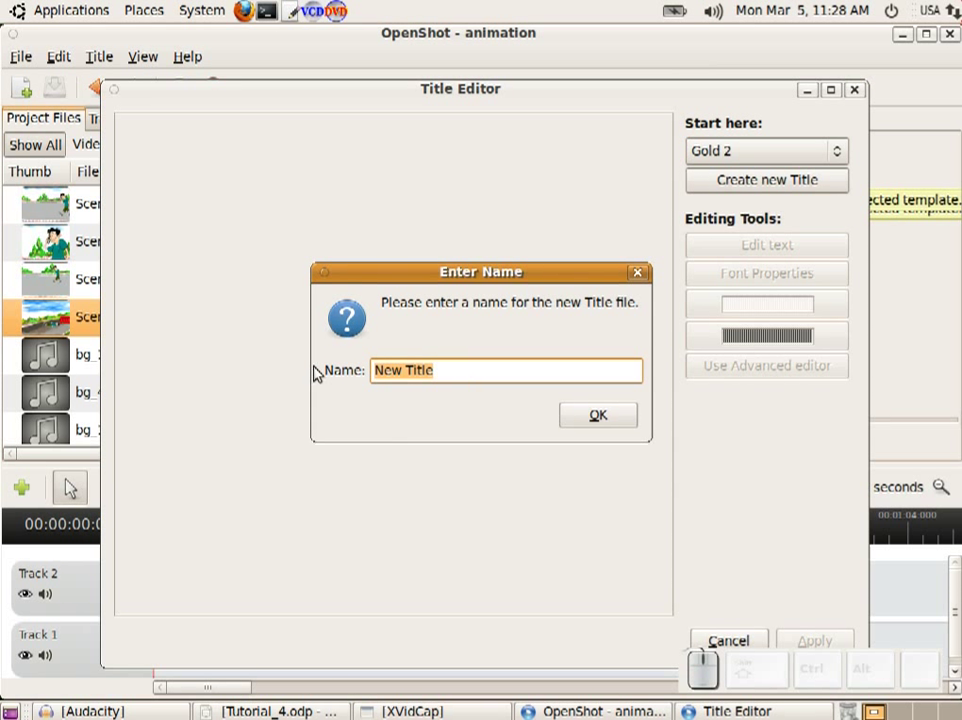
text(Pres)
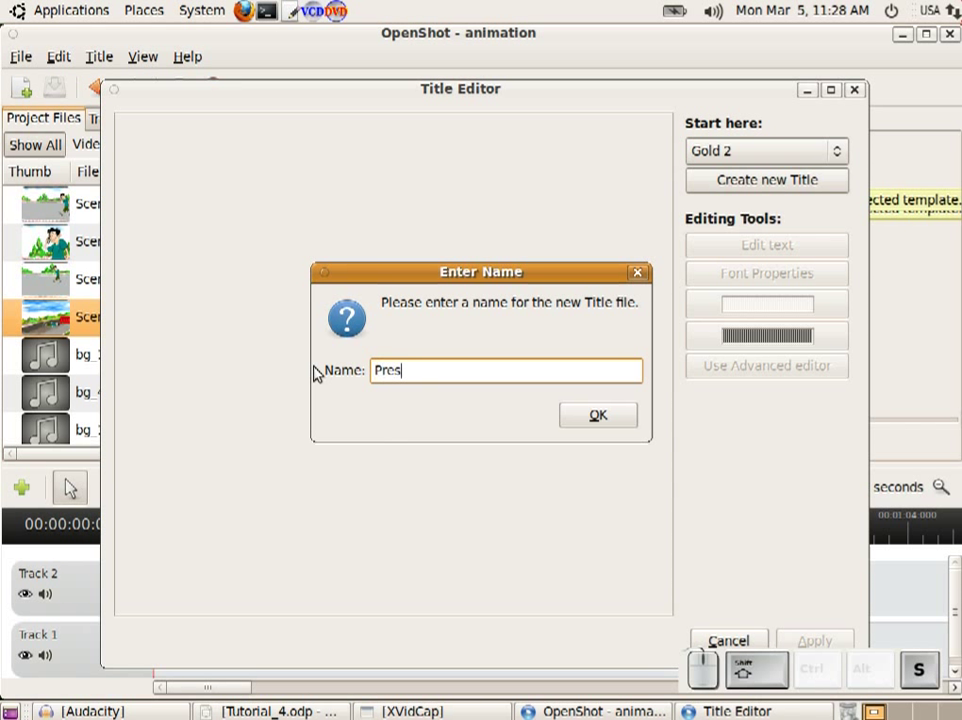
text(em)
key(BackSpace)
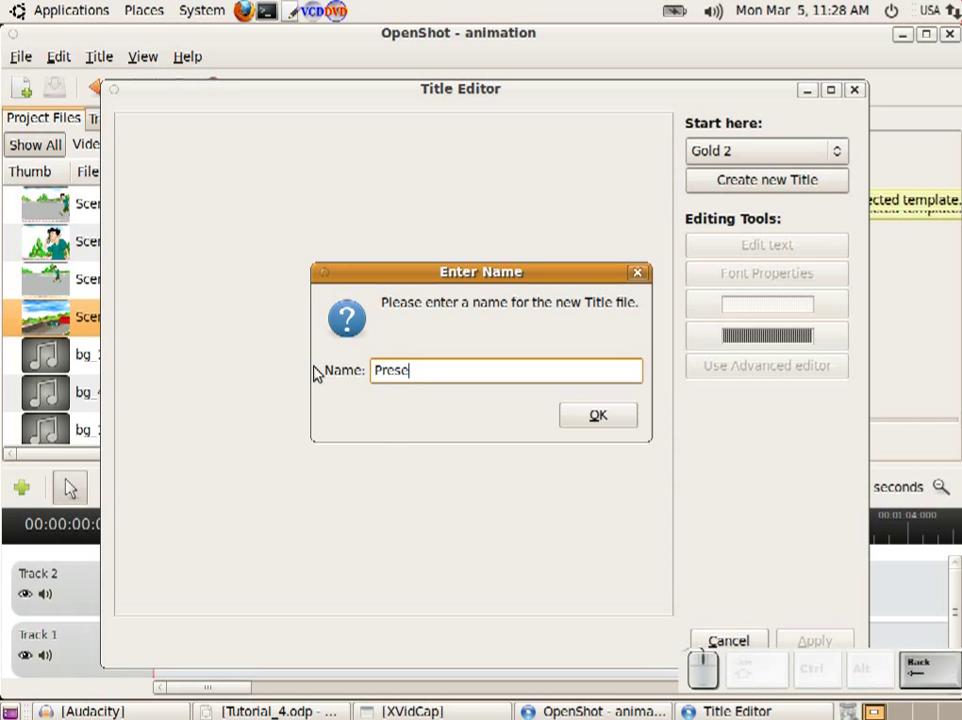
text(nts)
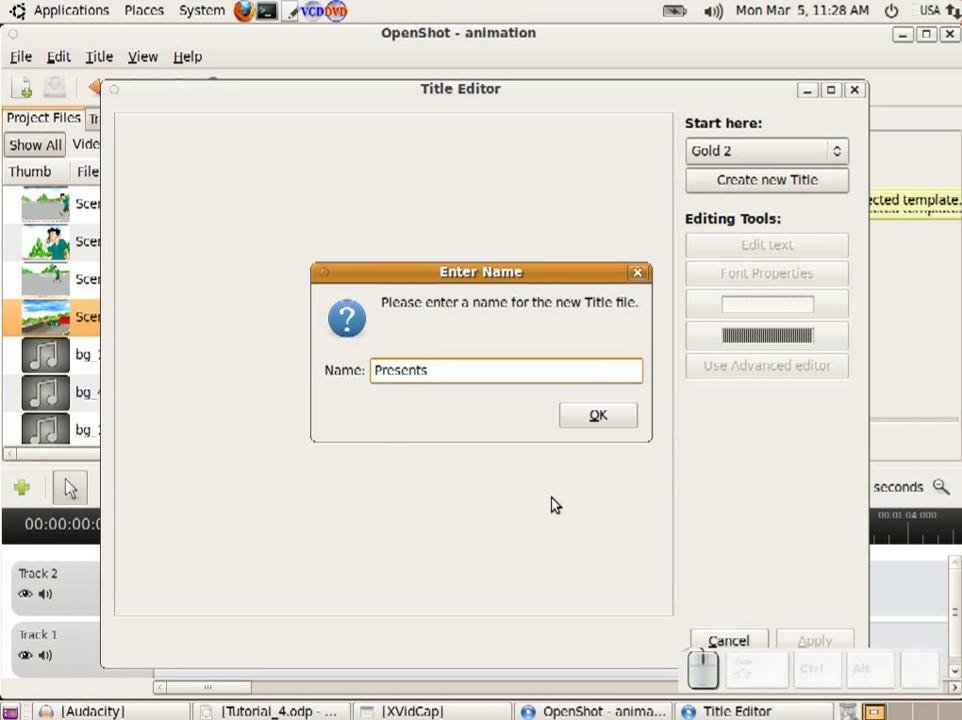
click(598, 415)
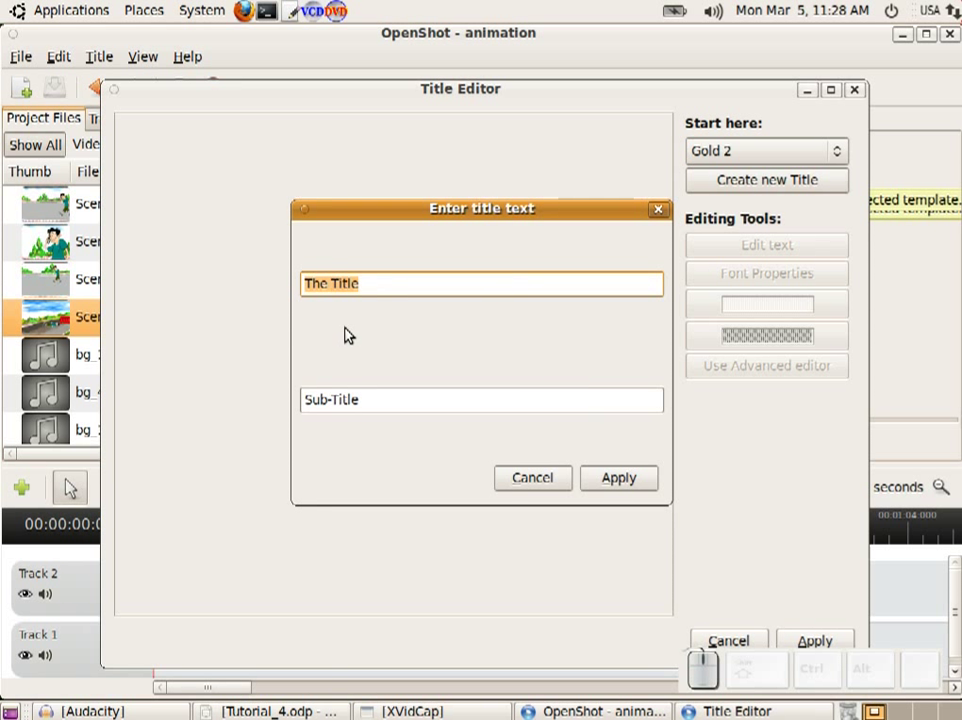
Set the main line of the title text to "IT@School Project".
text(IT)
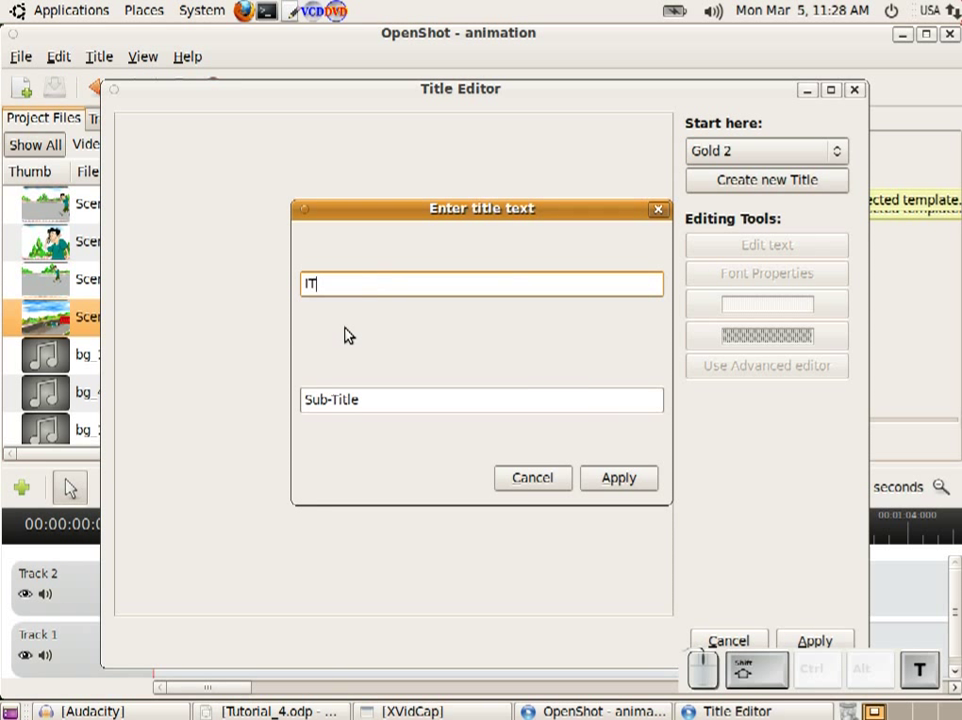
text(@Sch)
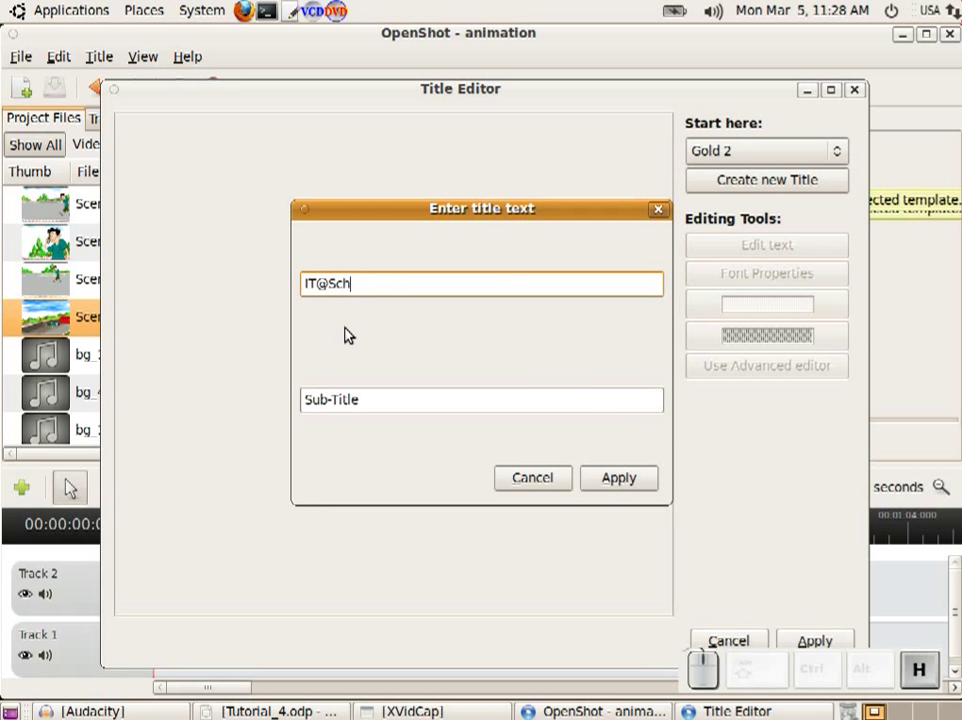
text(ool P)
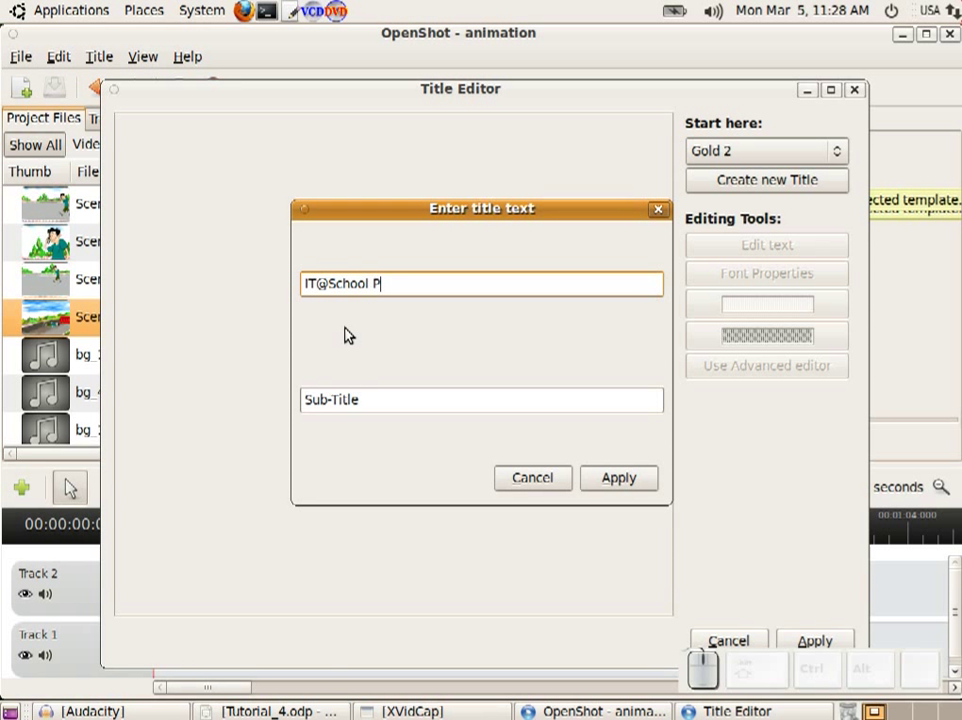
text(roject)
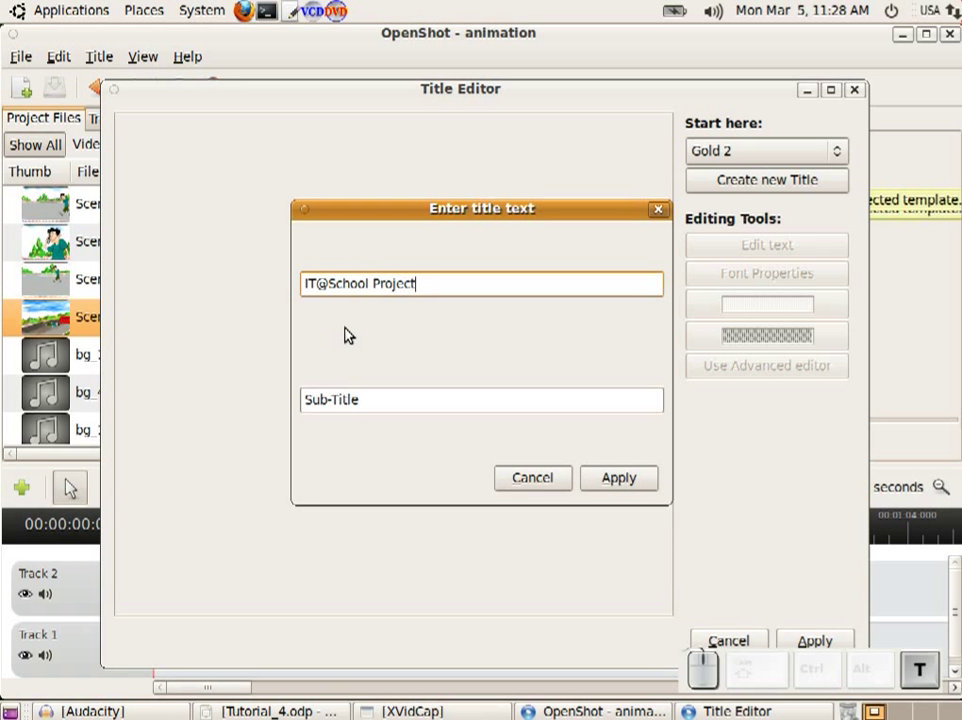
Replace the sub-title line with "Presents" and apply the finished title to the project.
drag(432, 395, 240, 395)
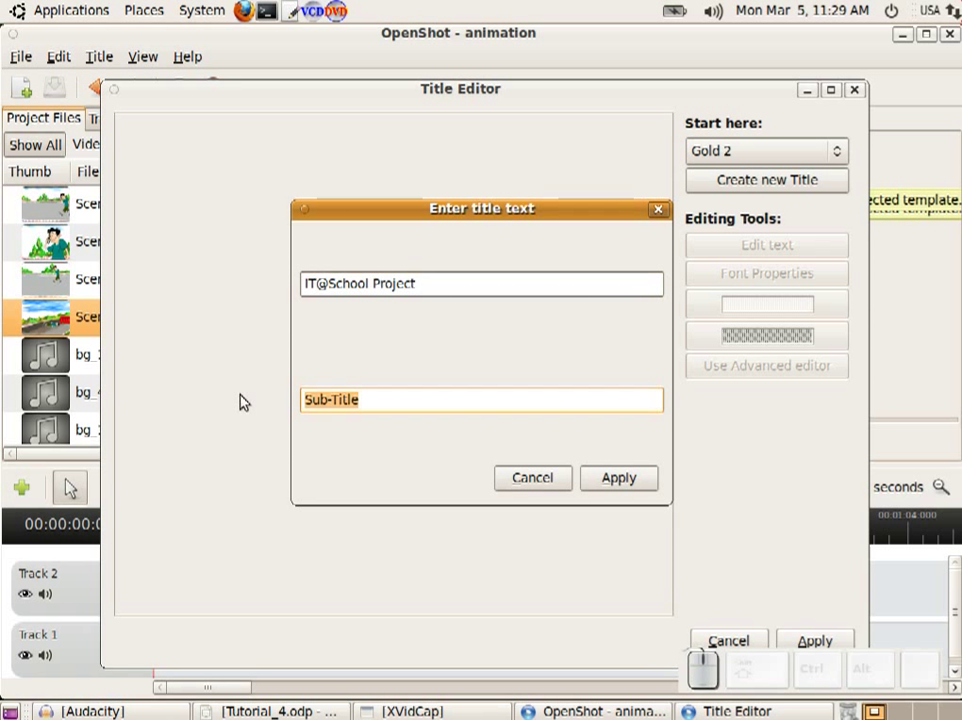
text(0)
key(BackSpace)
text(P)
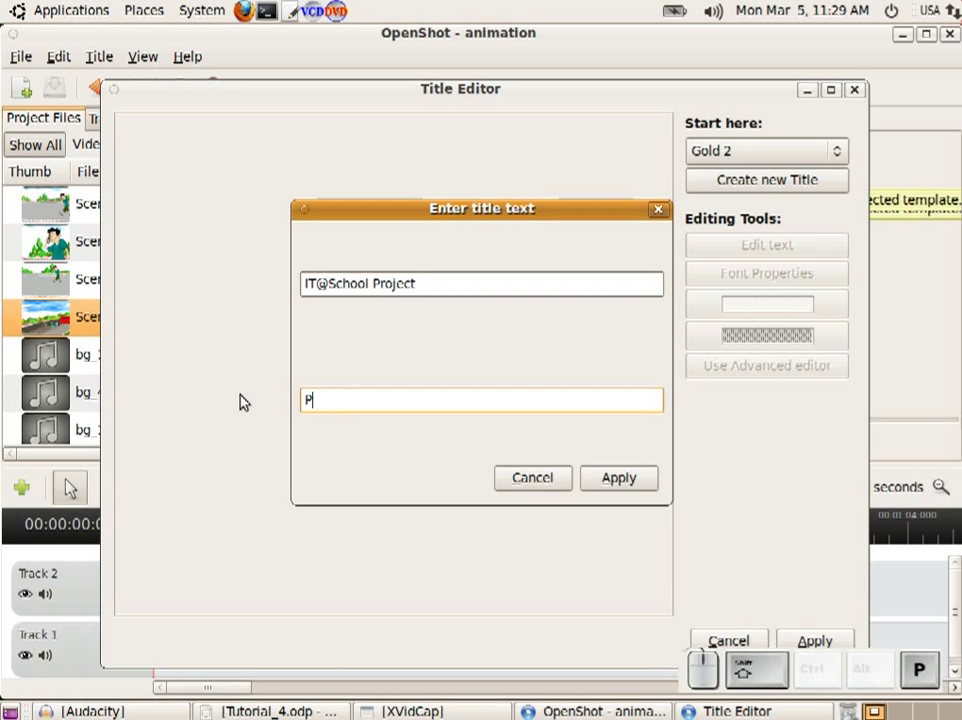
text(rse)
key(BackSpace)
key(BackSpace)
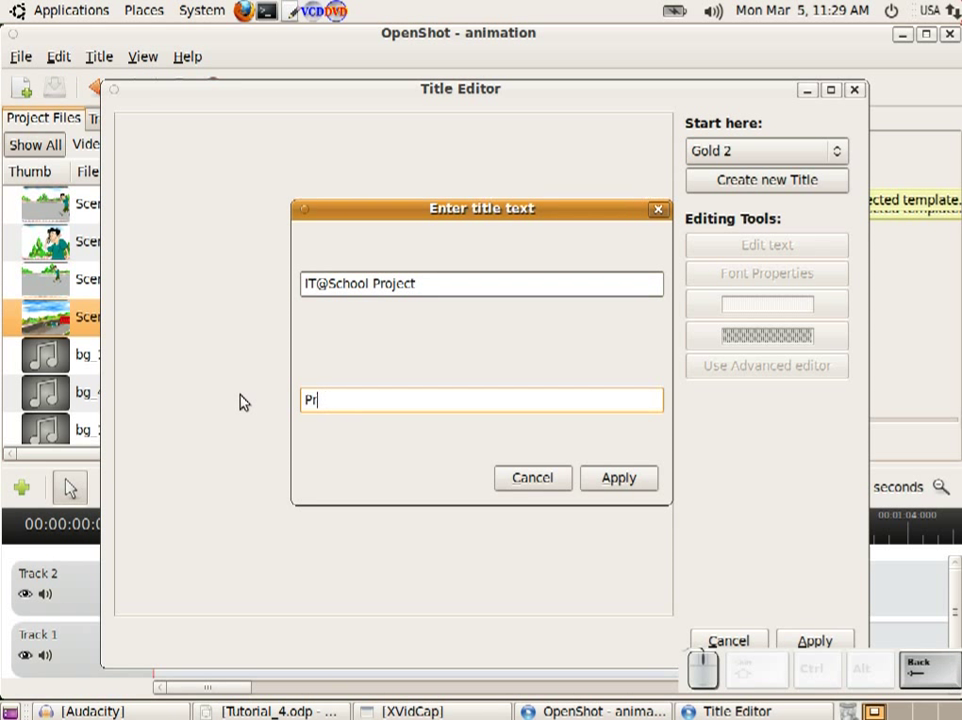
text(esents)
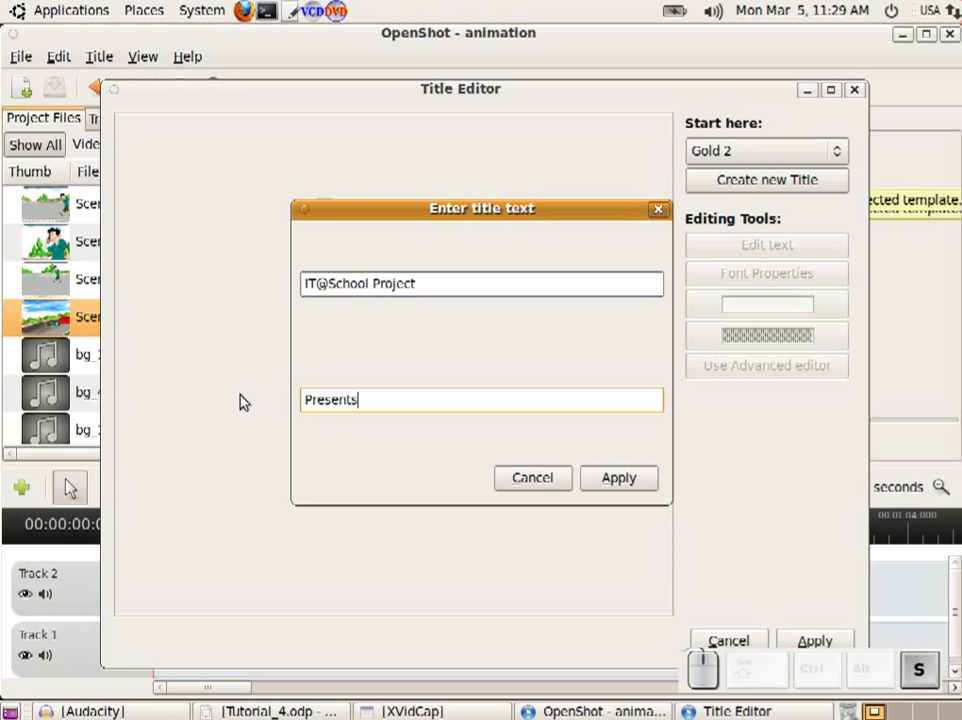
click(619, 480)
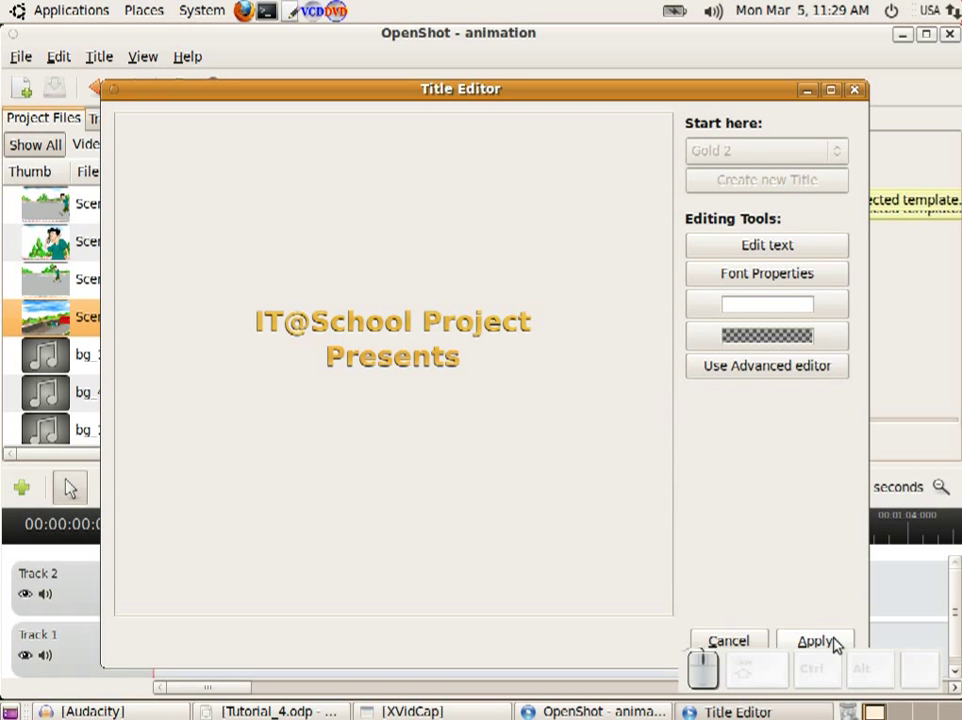
click(818, 641)
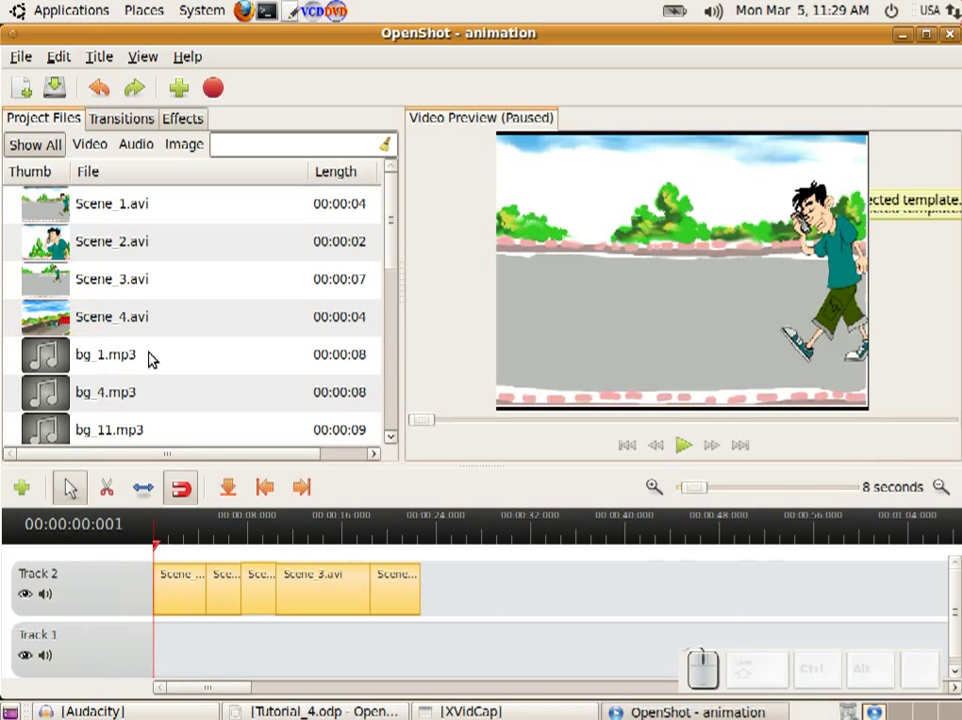
Locate and select the new Presents.svg title in the project files.
scroll(150, 358, down, 5)
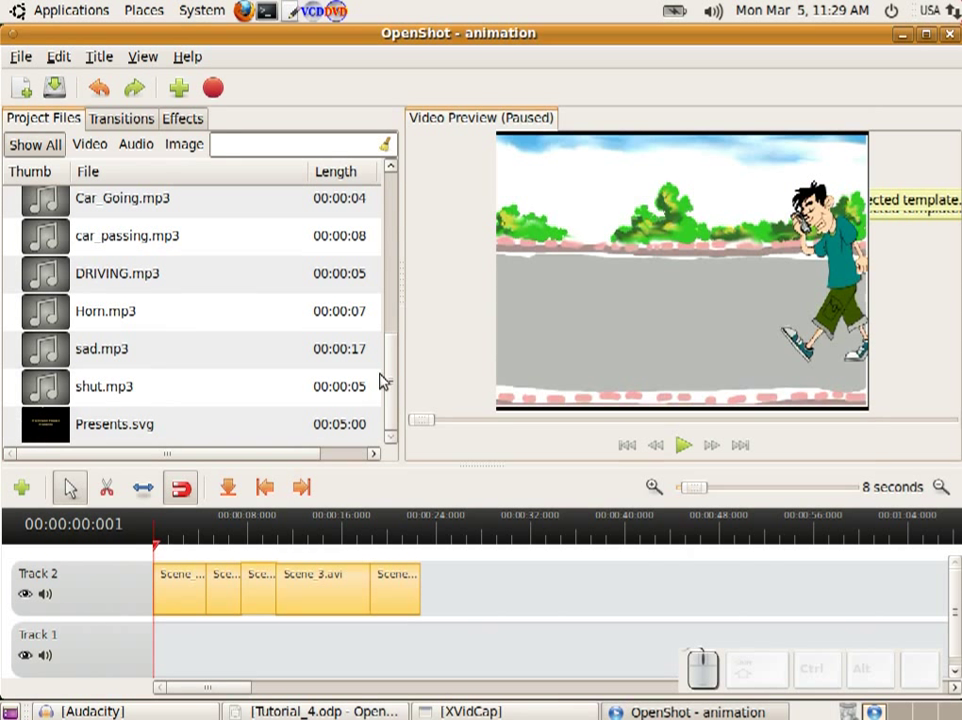
click(101, 421)
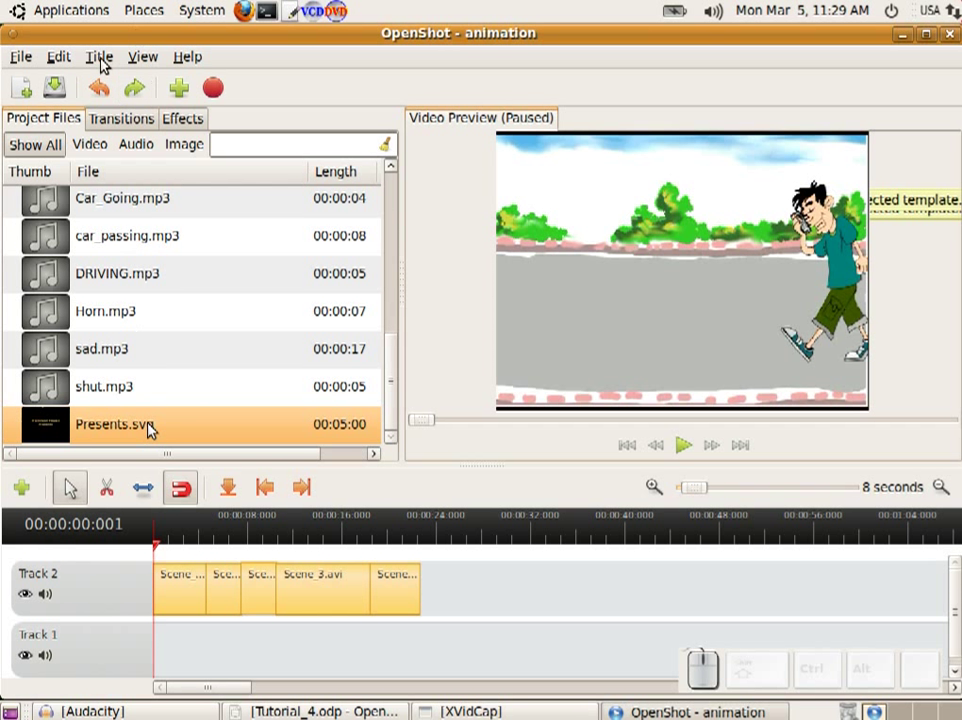
key(alt+t)
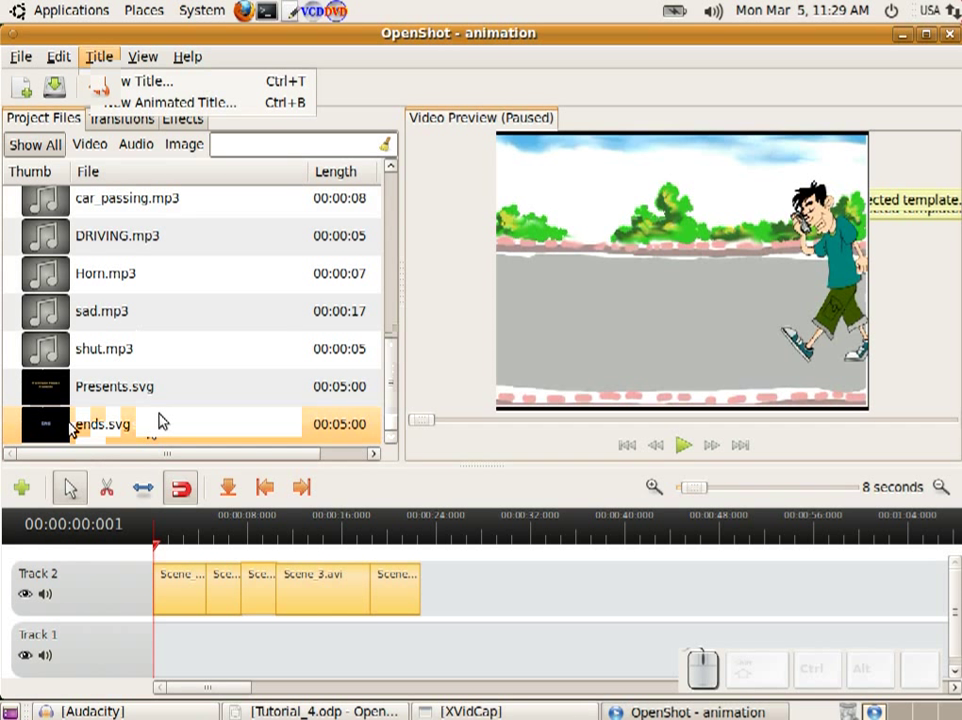
key(Escape)
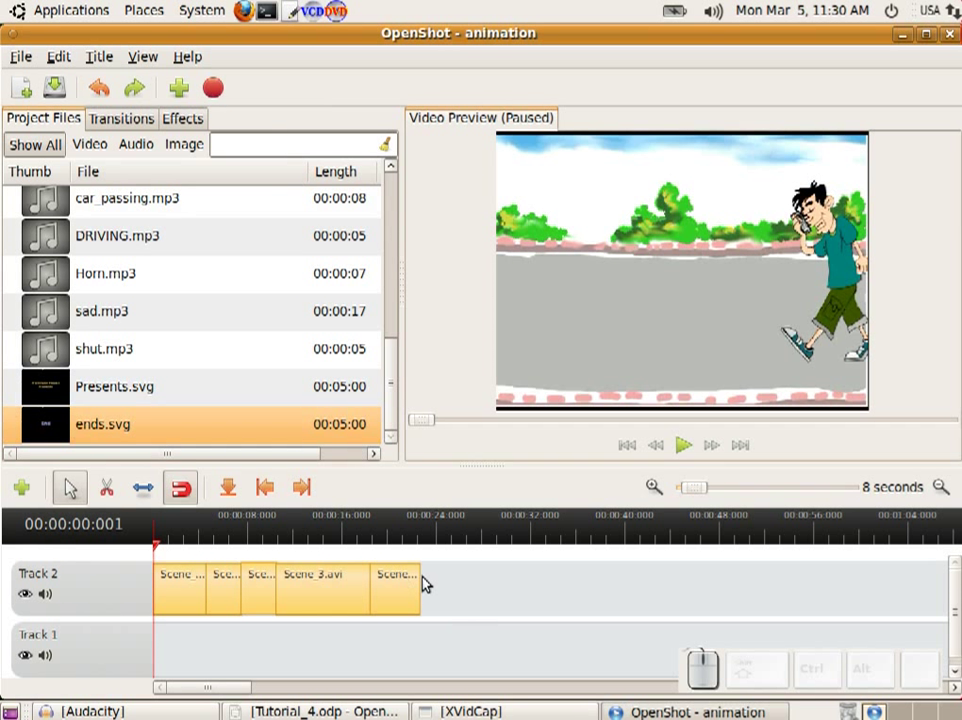
Shift all clips on Track 2 from Scene_1 onward by 7.0 seconds and save the project.
right_click(173, 595)
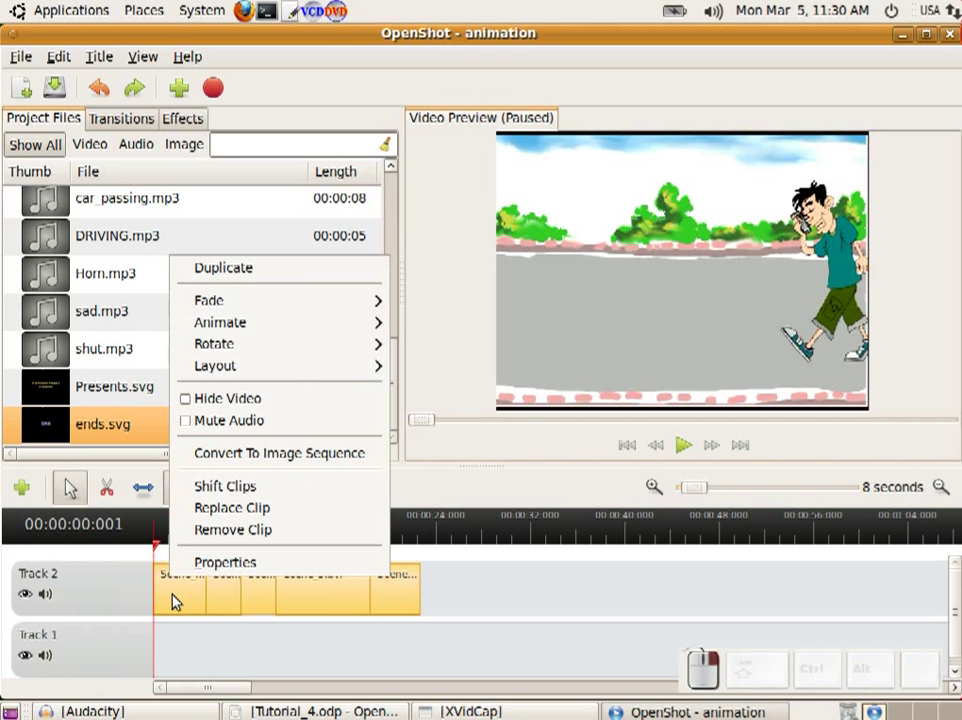
click(225, 486)
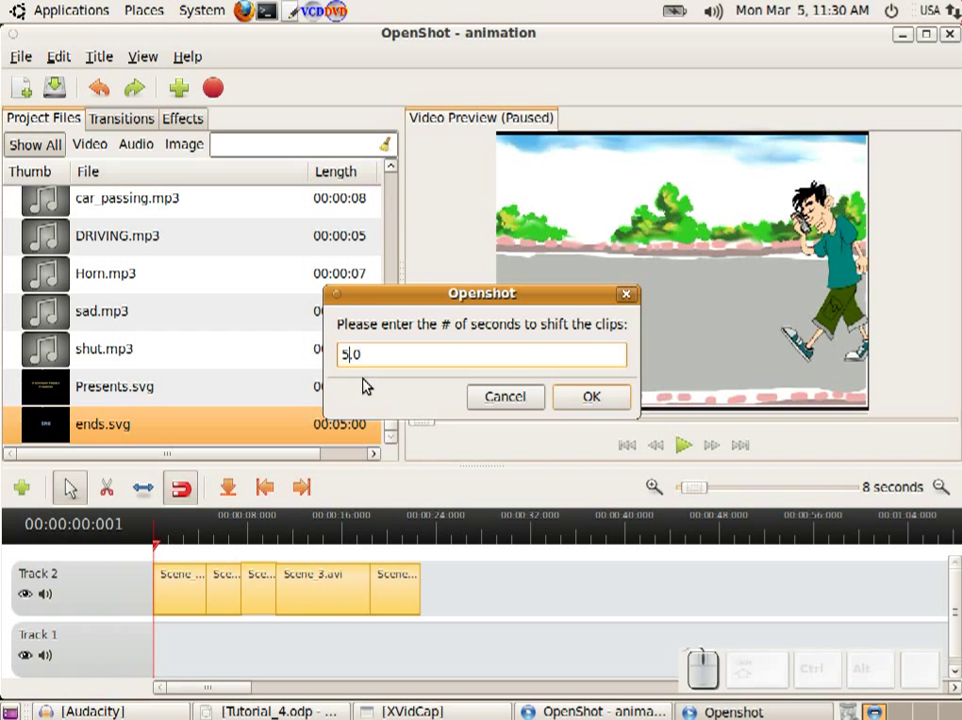
key(BackSpace)
text(7)
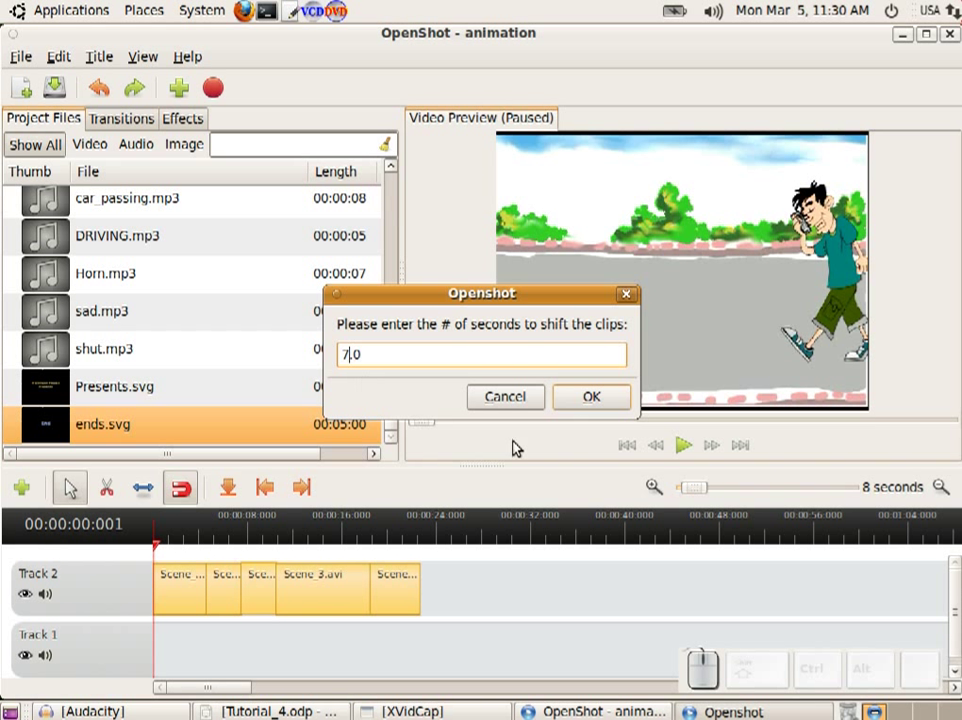
click(580, 399)
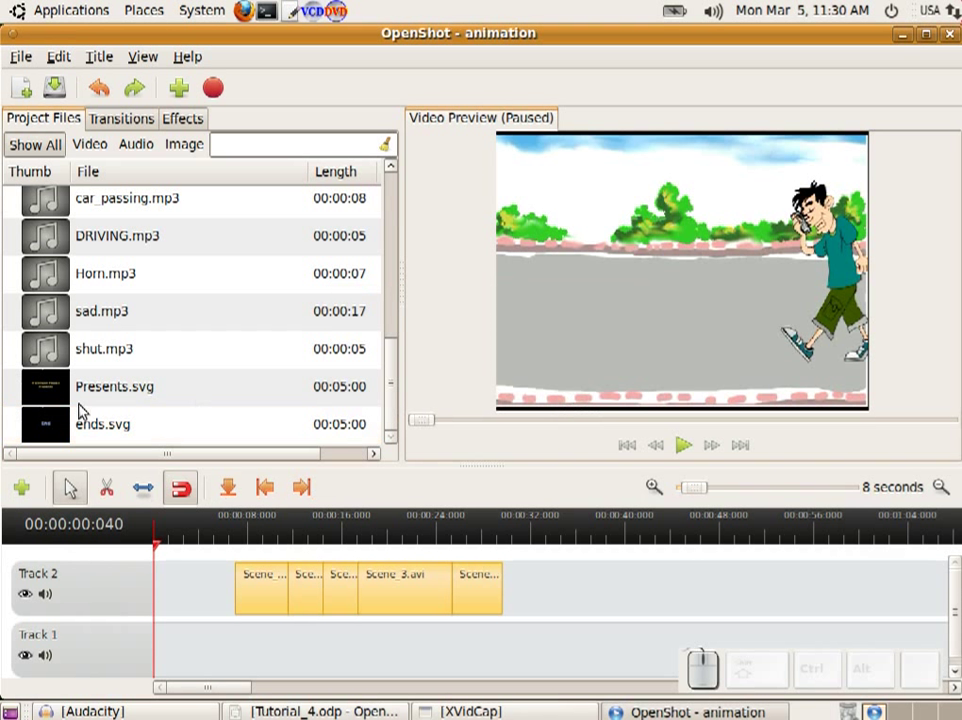
click(54, 88)
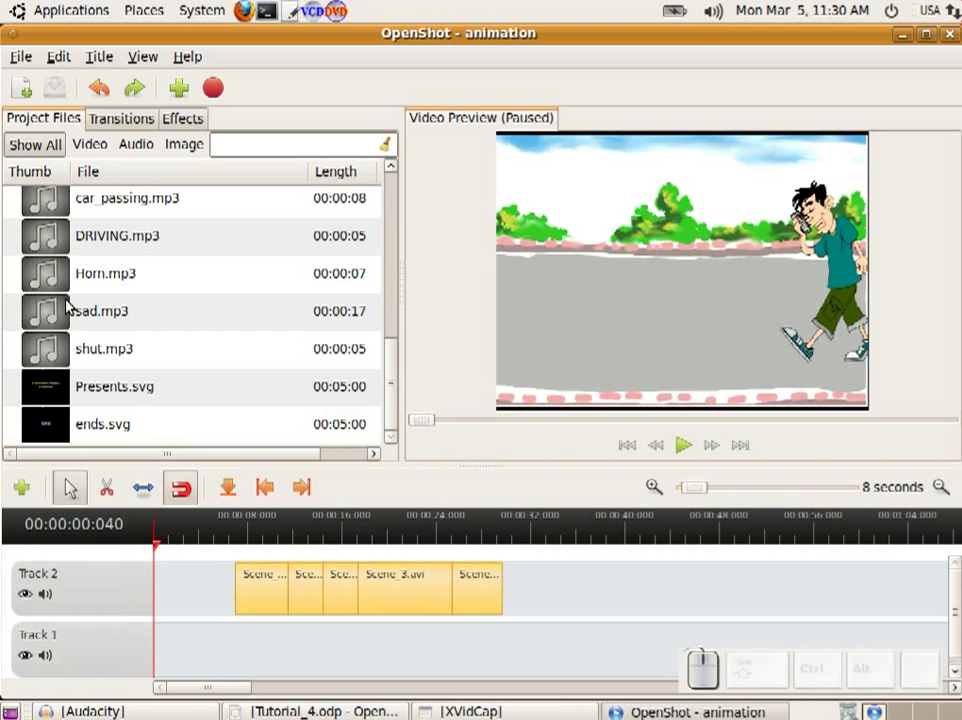
Place Presents.svg at the start of Track 2 before Scene_1 and shorten the clip to about 5 seconds.
click(44, 390)
drag(44, 390, 186, 592)
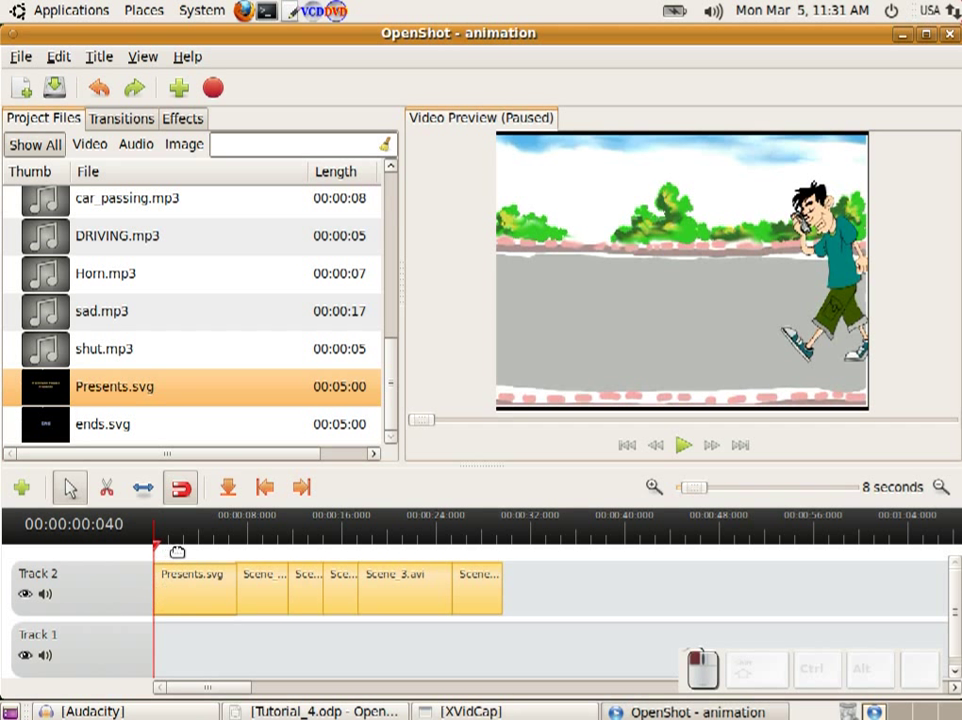
drag(176, 552, 155, 552)
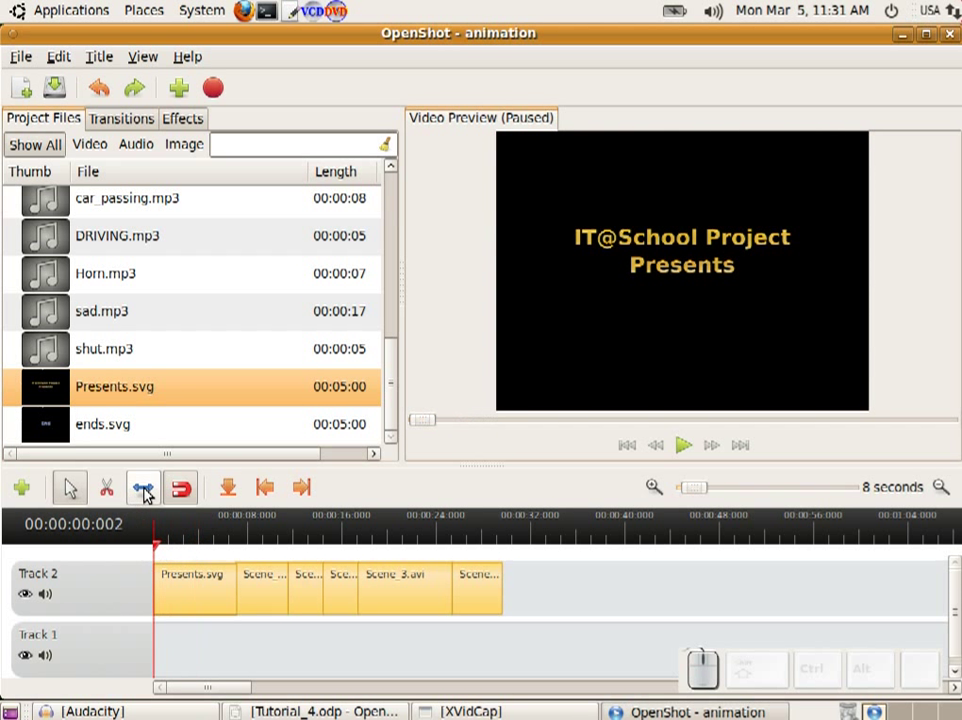
click(145, 490)
drag(240, 590, 207, 575)
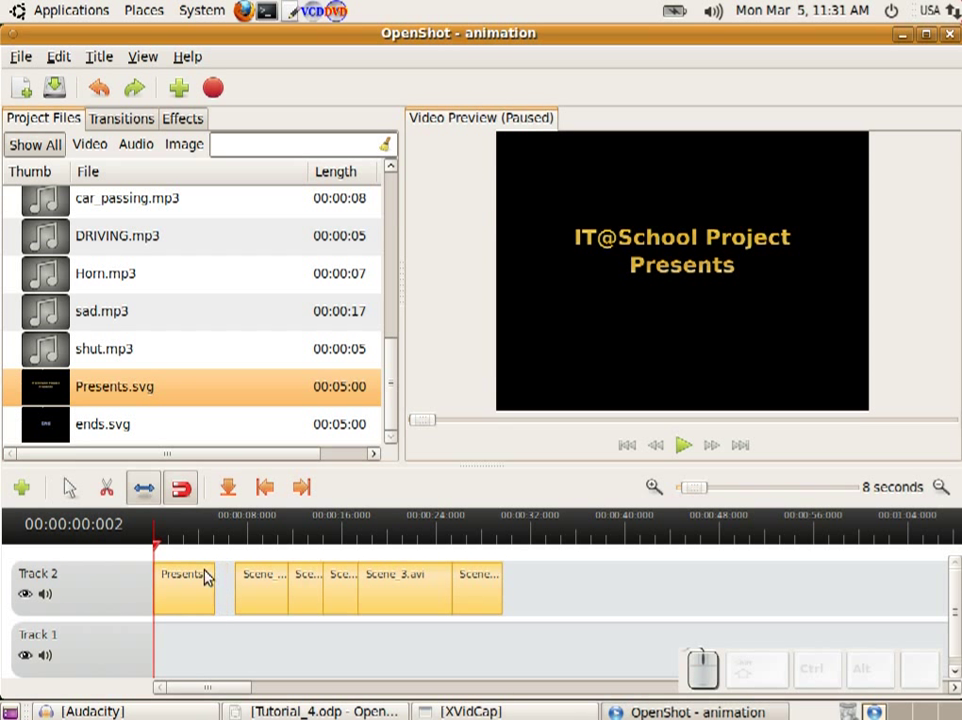
Move the scene clips on Track 2 up against Presents.svg without gaps and place ends.svg directly after Scene_4.
click(73, 490)
drag(275, 584, 318, 577)
drag(397, 616, 377, 593)
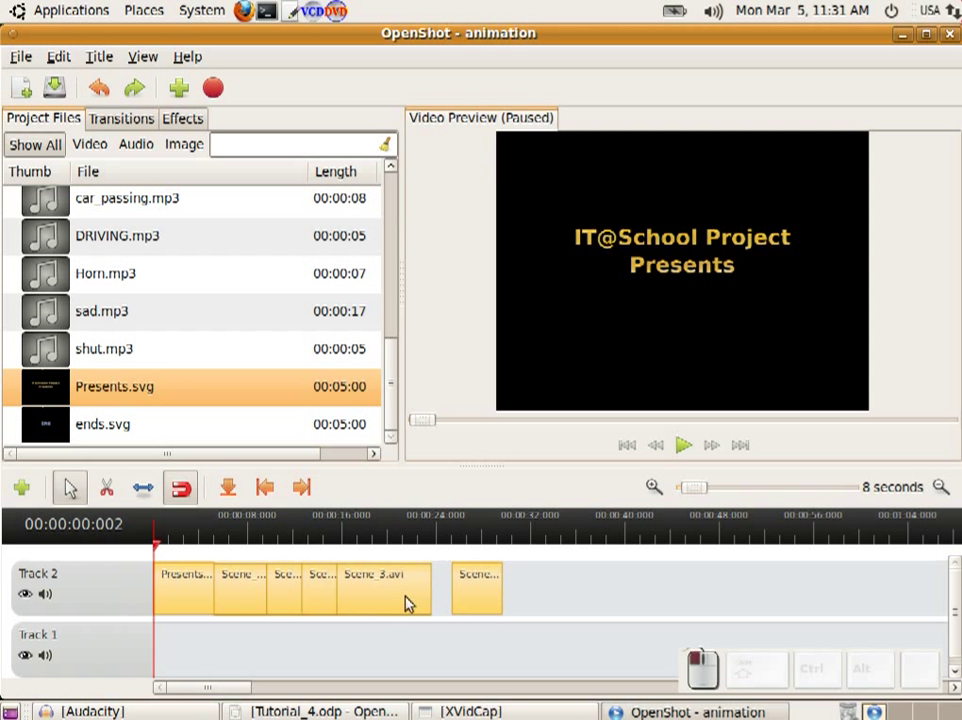
drag(486, 586, 460, 580)
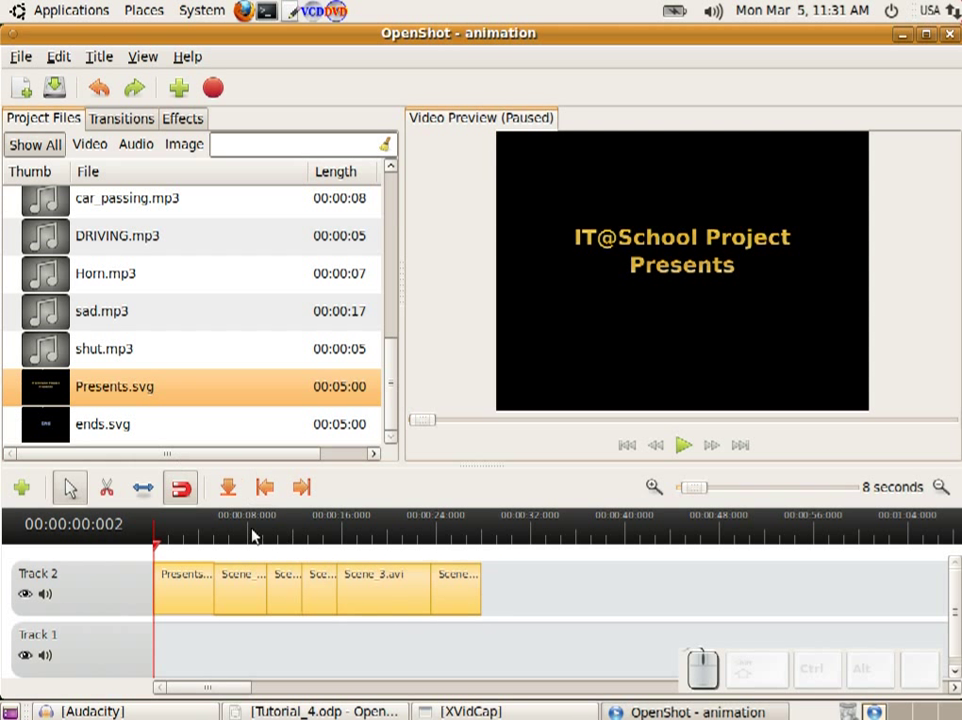
drag(72, 437, 518, 592)
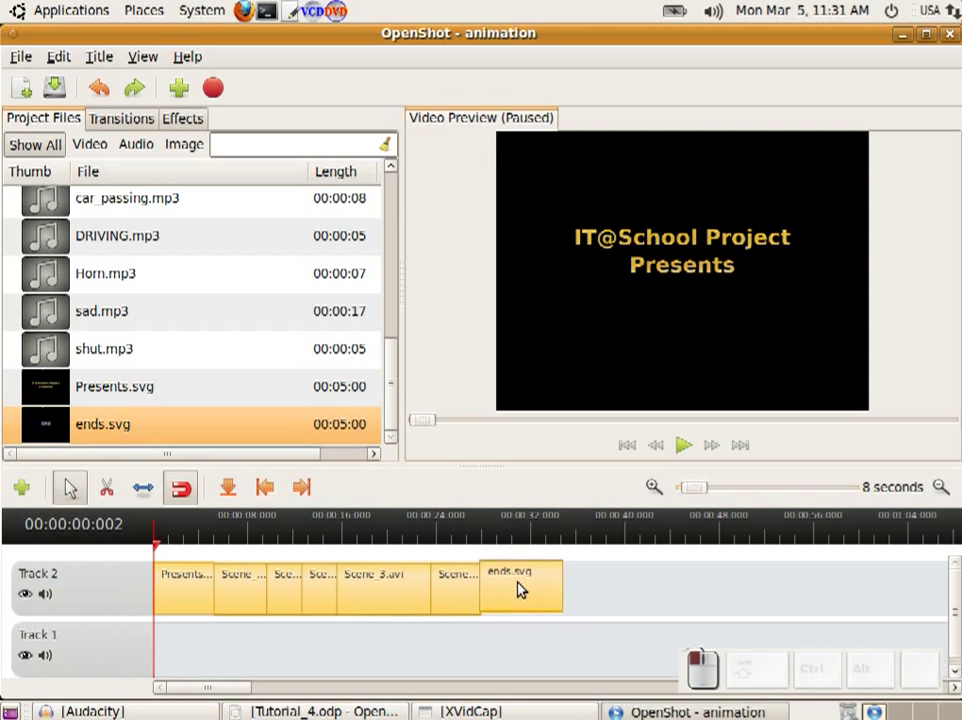
Shorten the ends.svg clip on Track 2 to end at about 32 seconds and play the opening title from the start.
drag(162, 545, 537, 620)
click(143, 487)
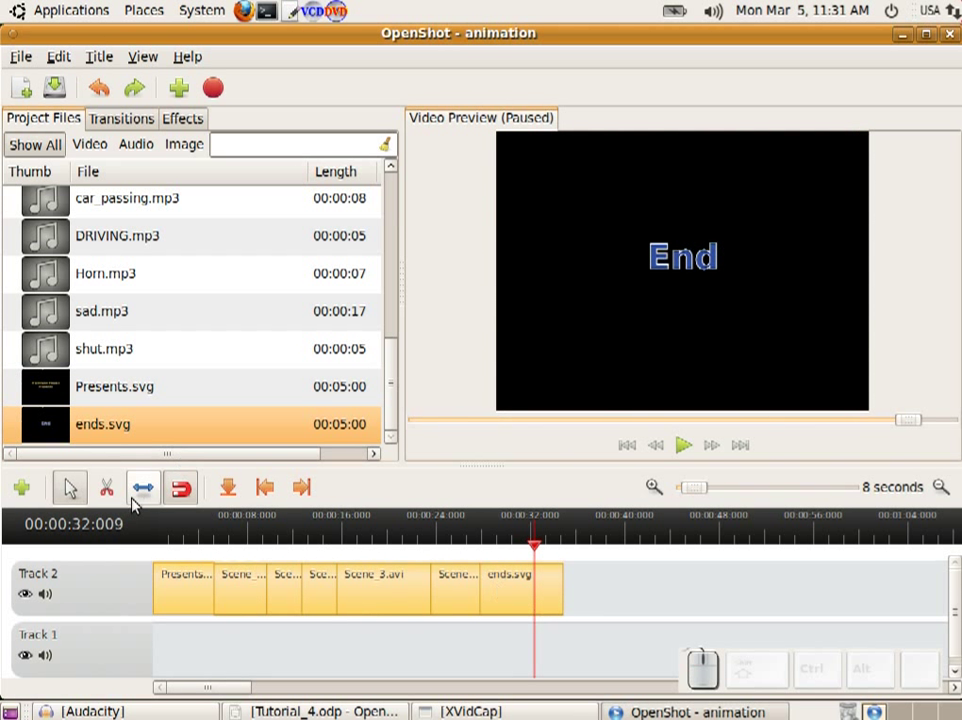
drag(554, 580, 148, 551)
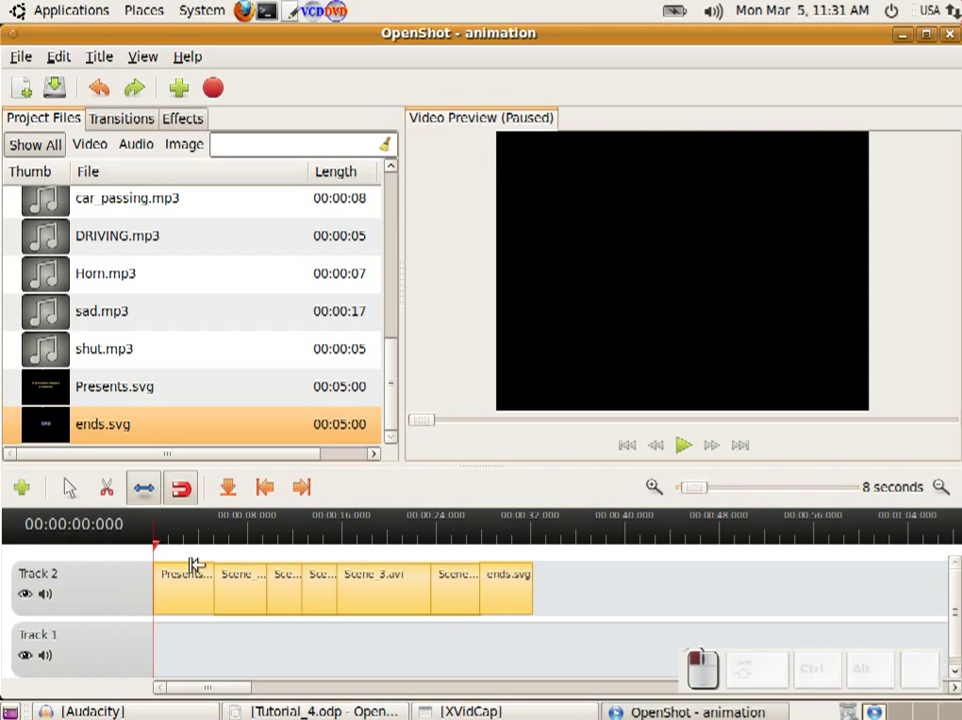
click(683, 447)
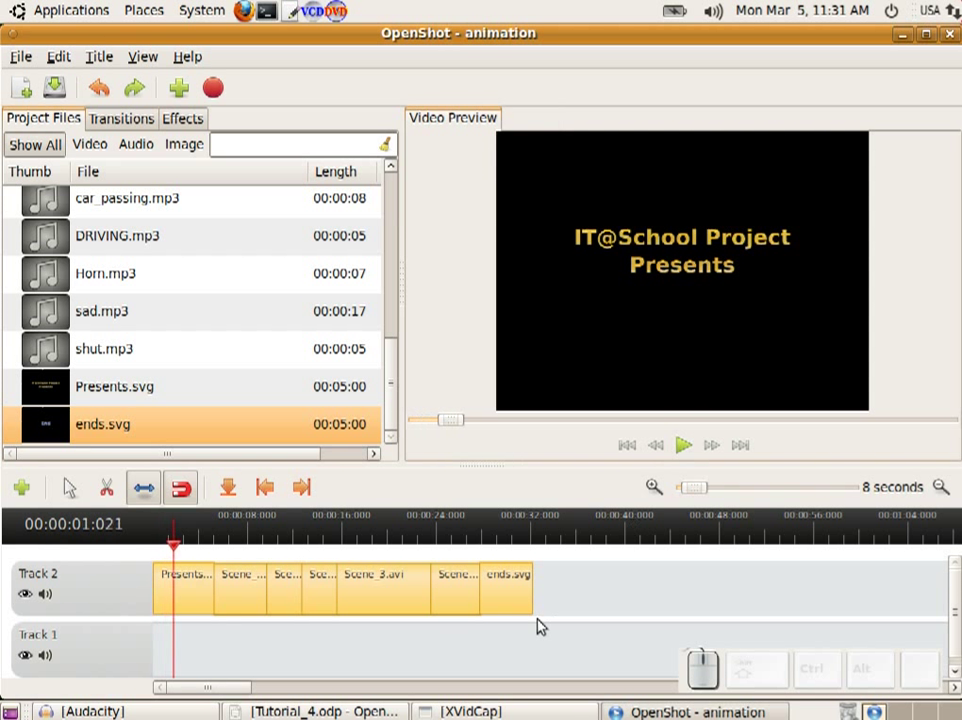
click(683, 445)
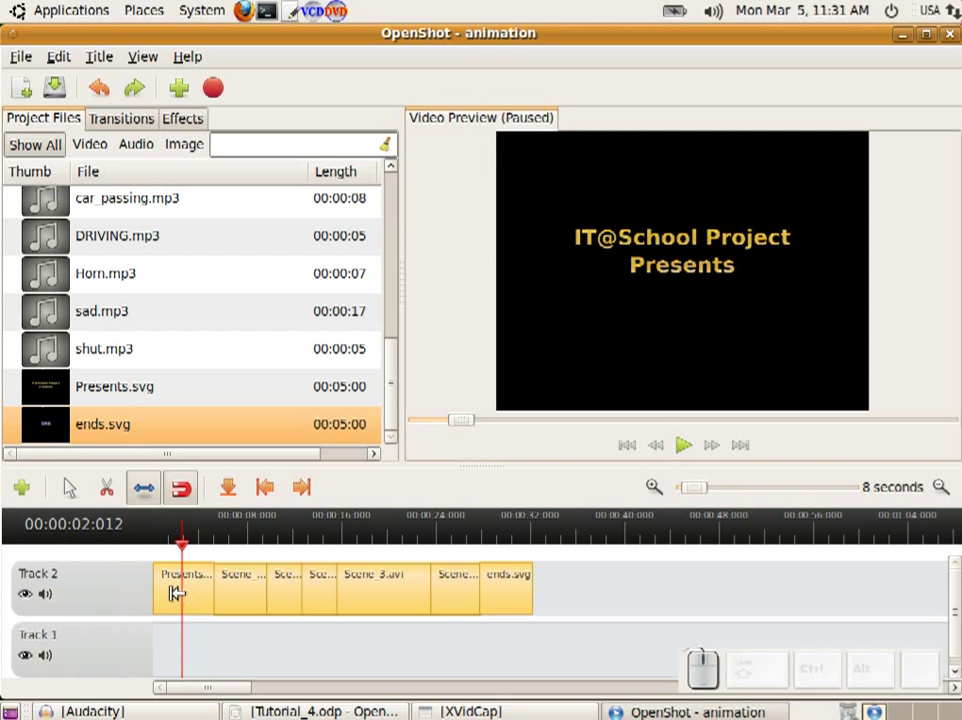
Apply Fade In (Slow) to the Presents.svg clip on Track 2 and preview the fade.
click(70, 487)
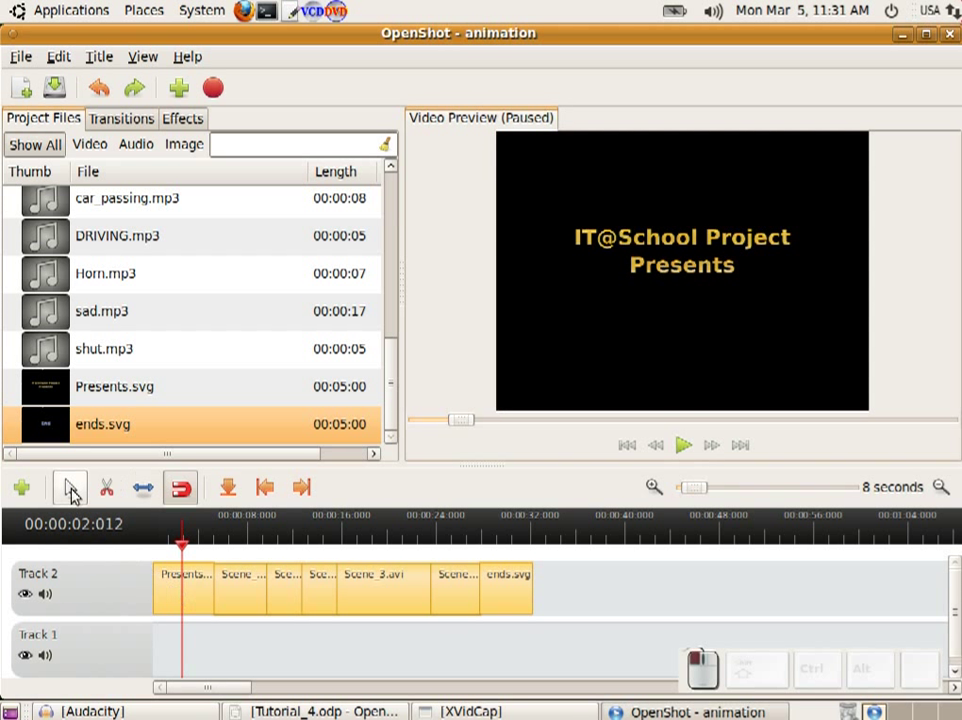
right_click(177, 590)
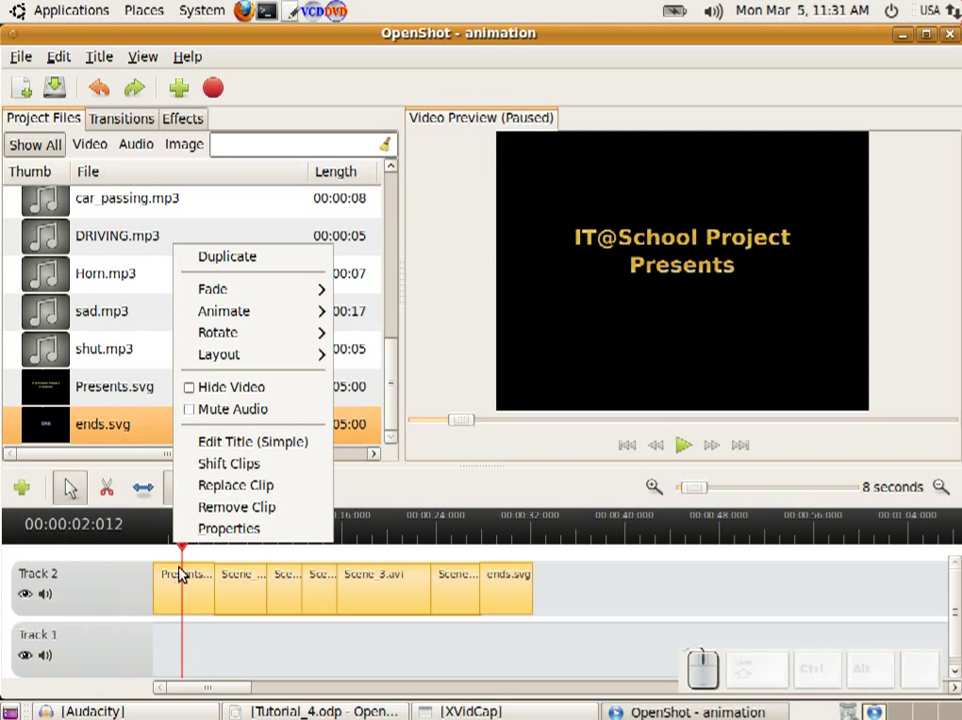
mouse_move(215, 300)
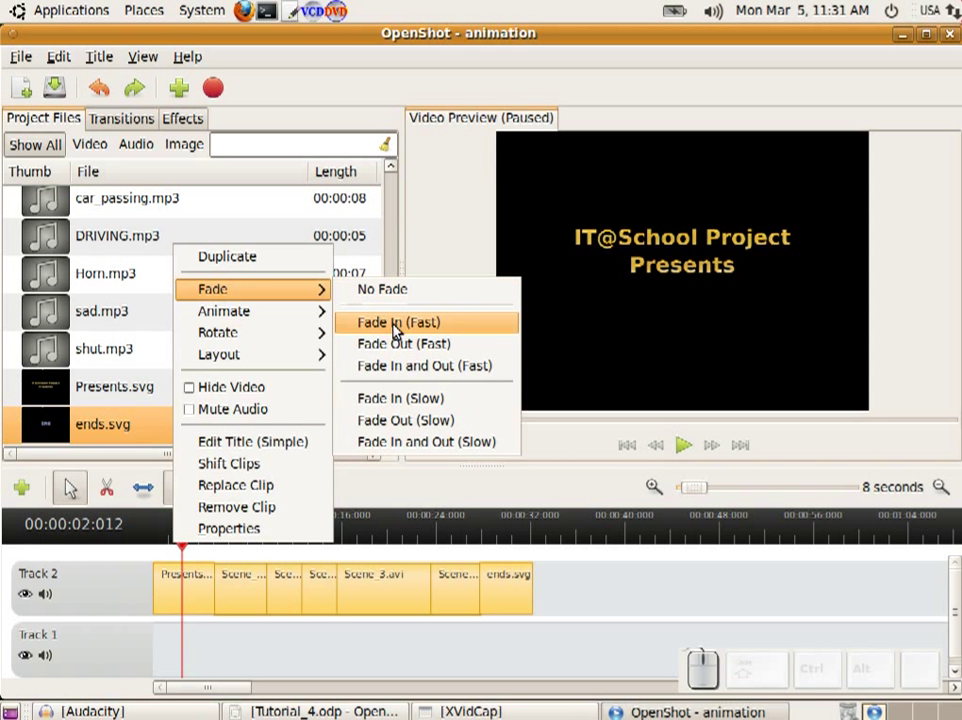
click(400, 399)
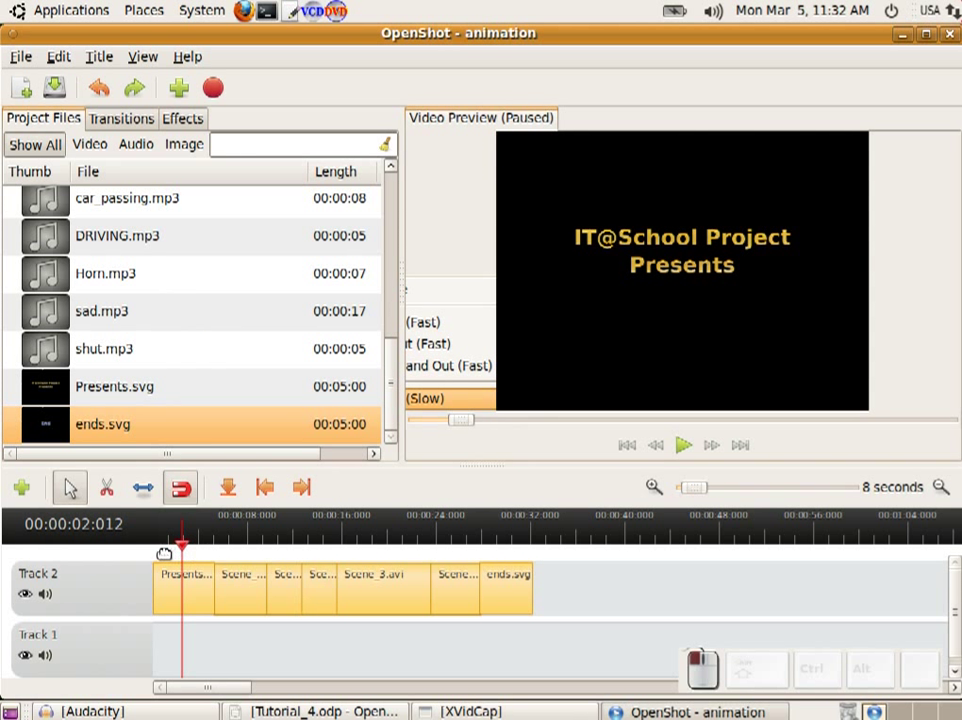
mouse_move(164, 553)
mouse_down()
mouse_move(155, 550)
mouse_move(217, 552)
mouse_move(179, 568)
mouse_up()
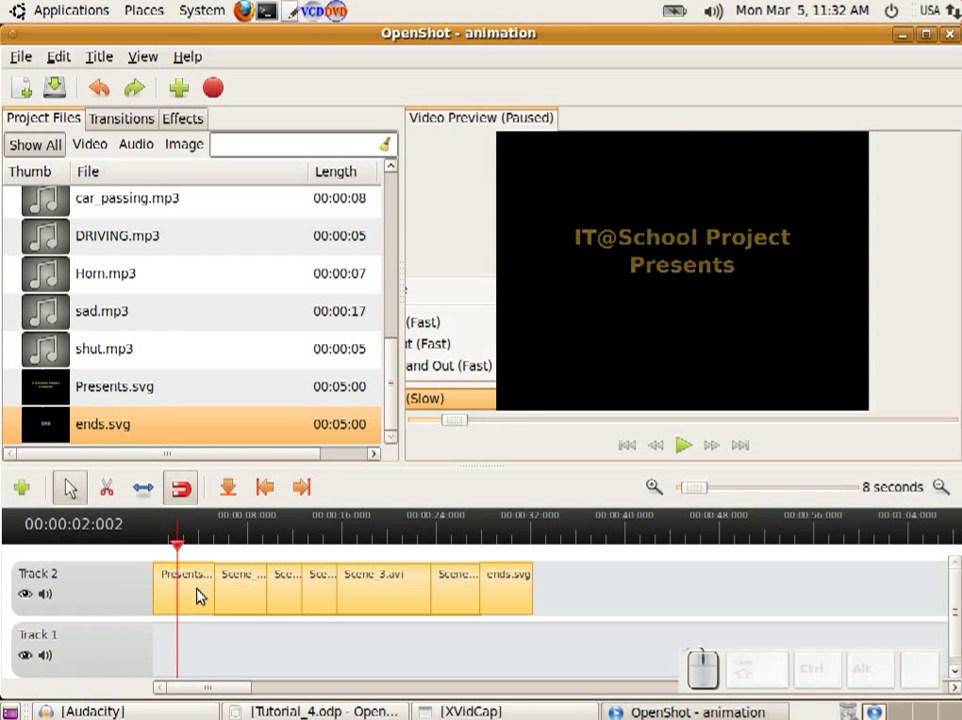
Enable Fade Out for the Presents.svg clip and set its fade length to 3.00 seconds.
right_click(189, 582)
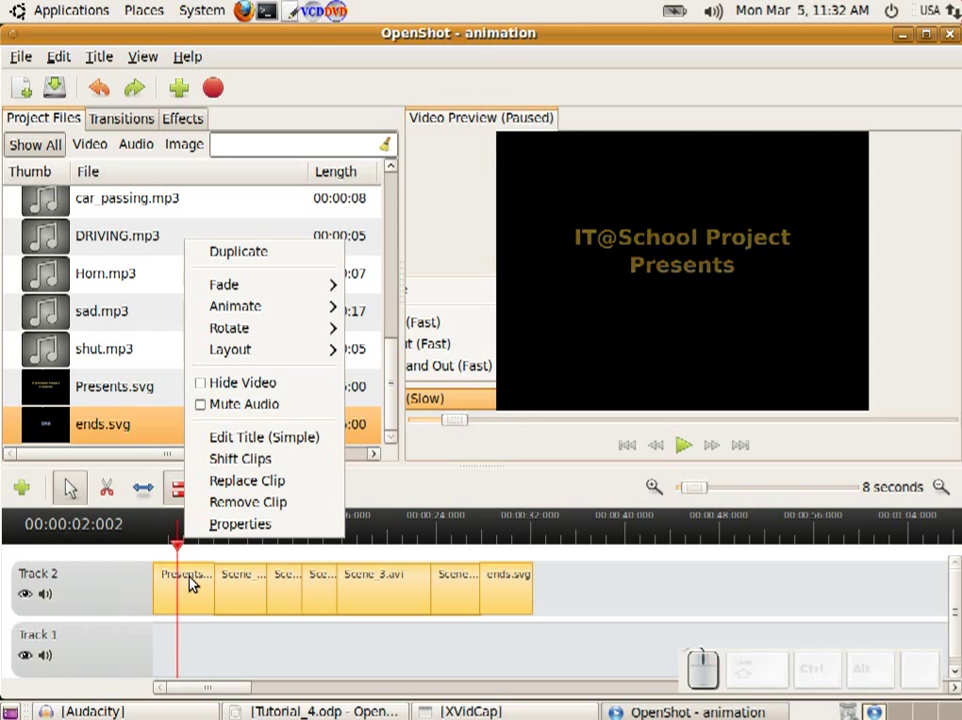
click(219, 524)
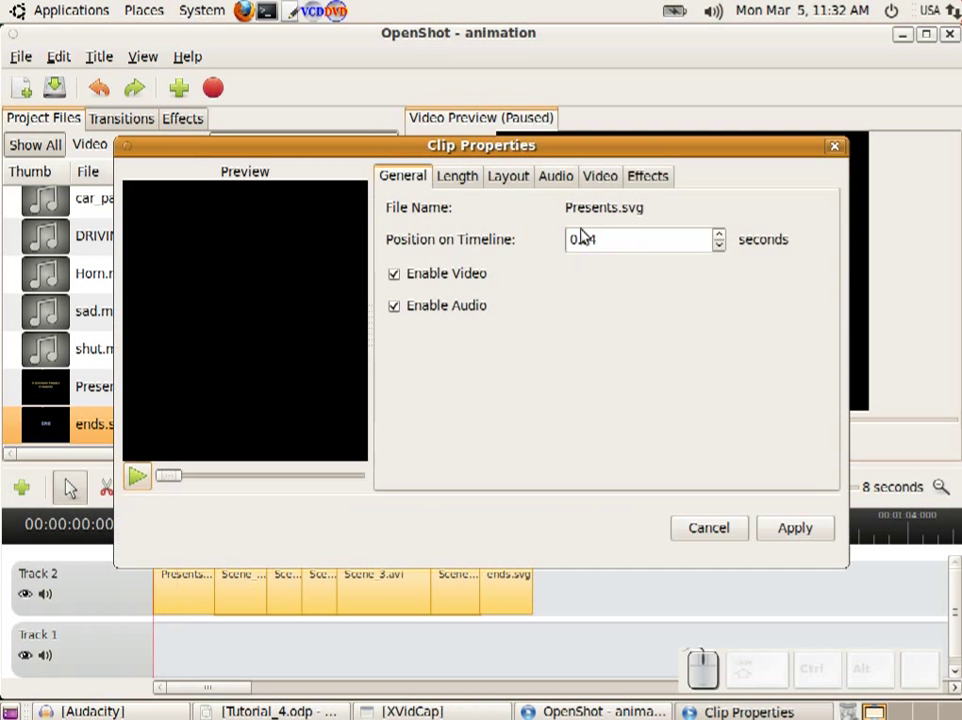
click(600, 178)
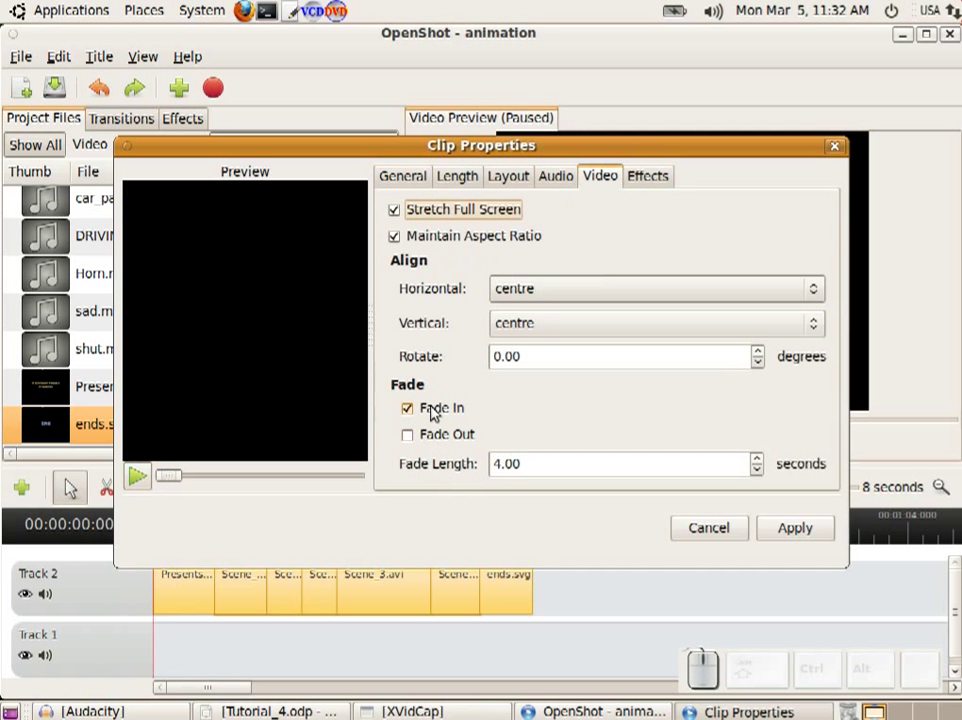
click(409, 436)
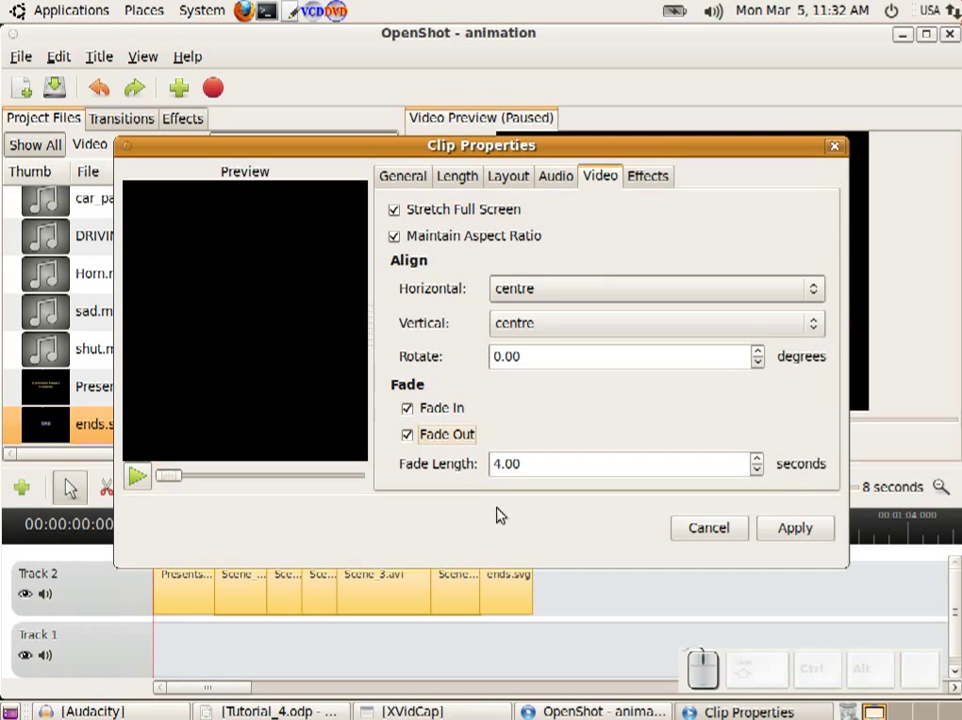
click(758, 471)
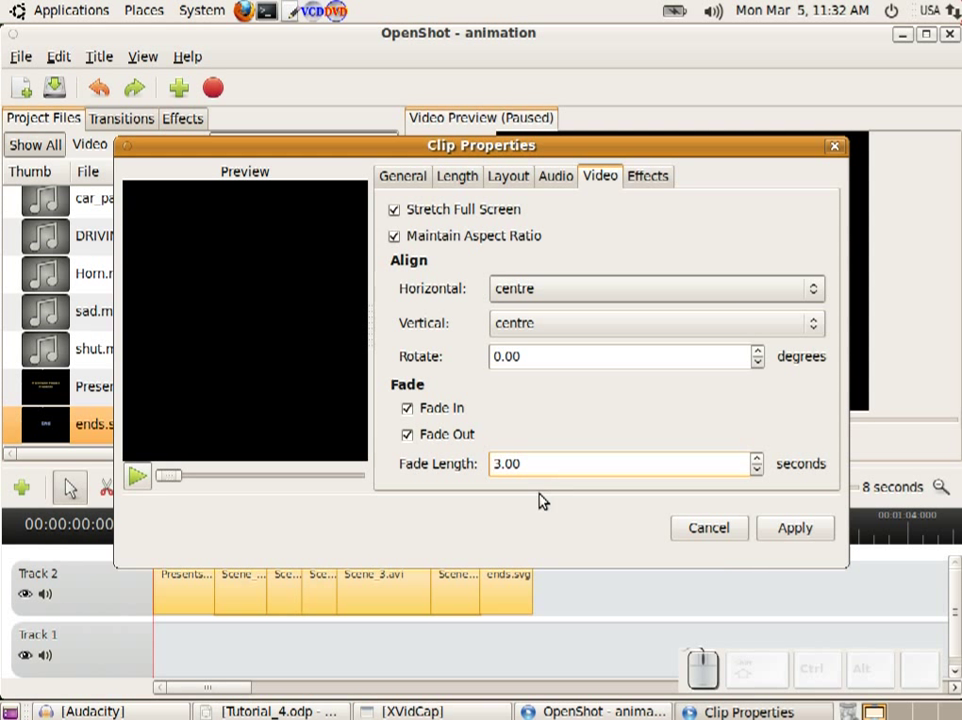
click(793, 530)
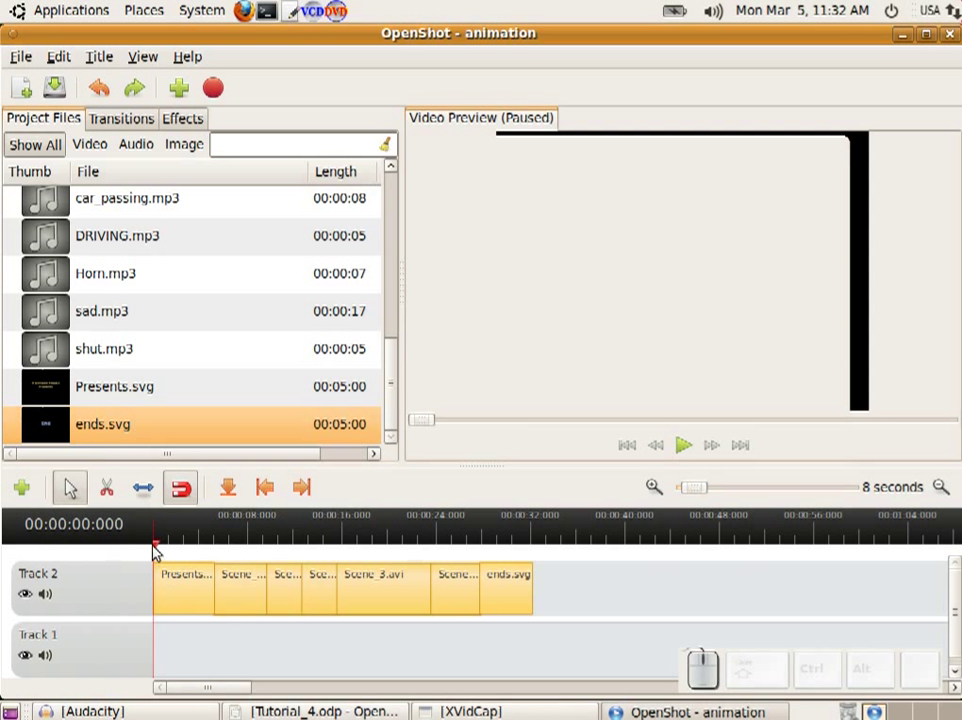
Apply the Bottom to Center animation to the ends.svg clip on Track 2 and preview the movement.
drag(162, 543, 505, 602)
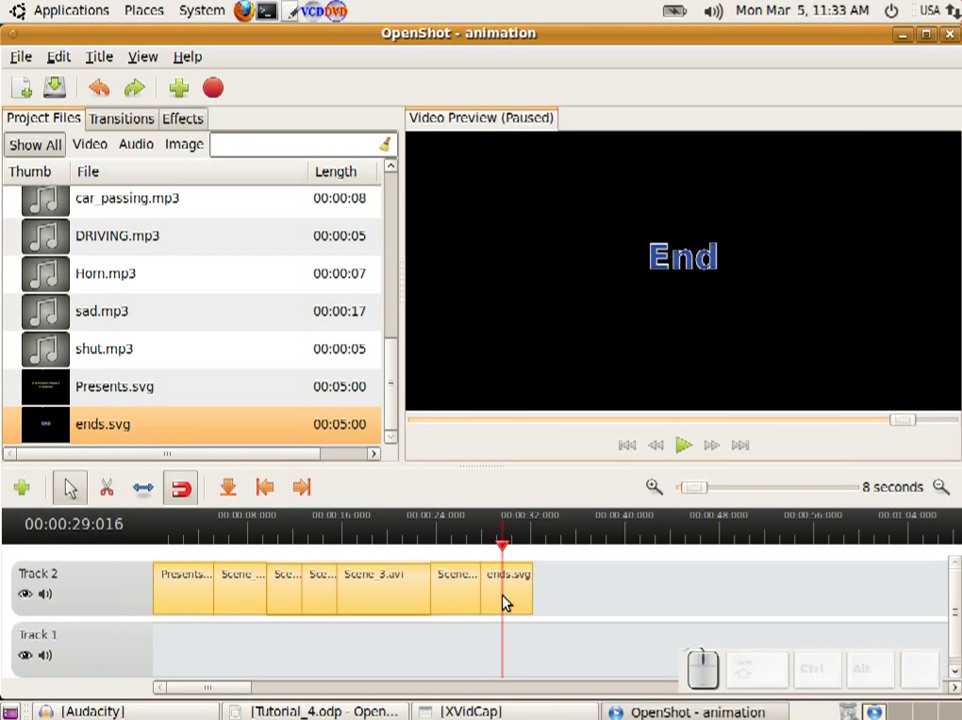
right_click(510, 597)
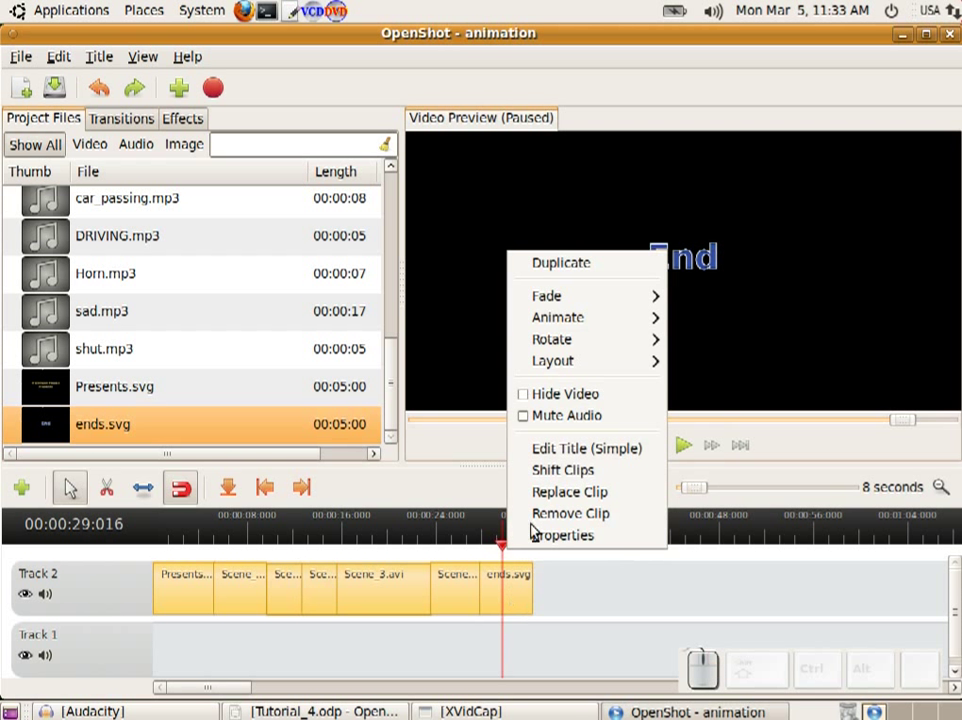
mouse_move(565, 320)
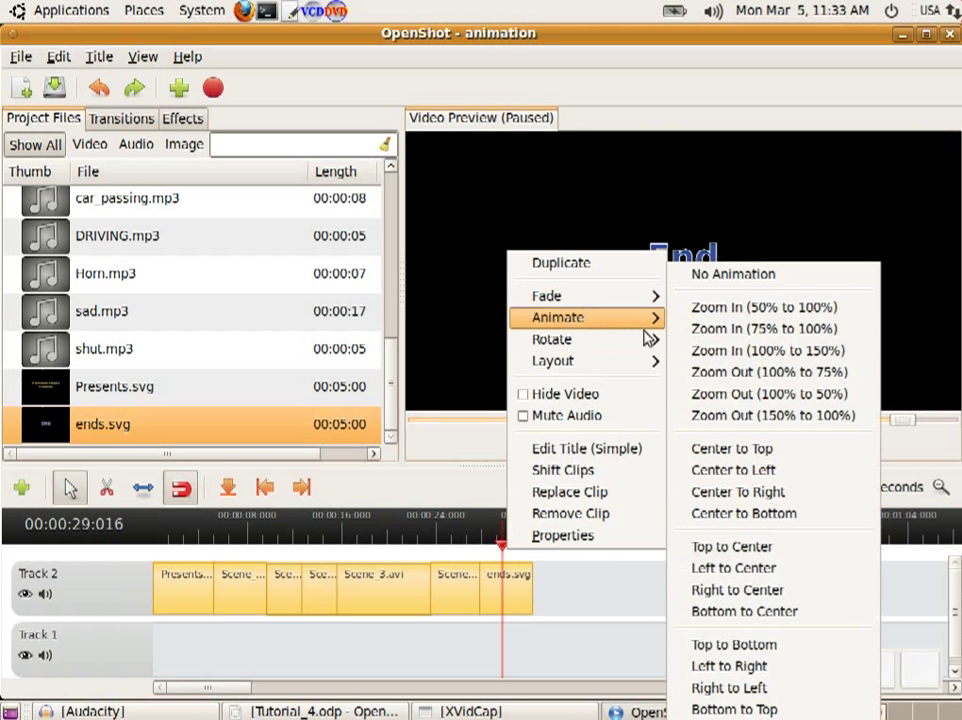
click(748, 613)
click(502, 546)
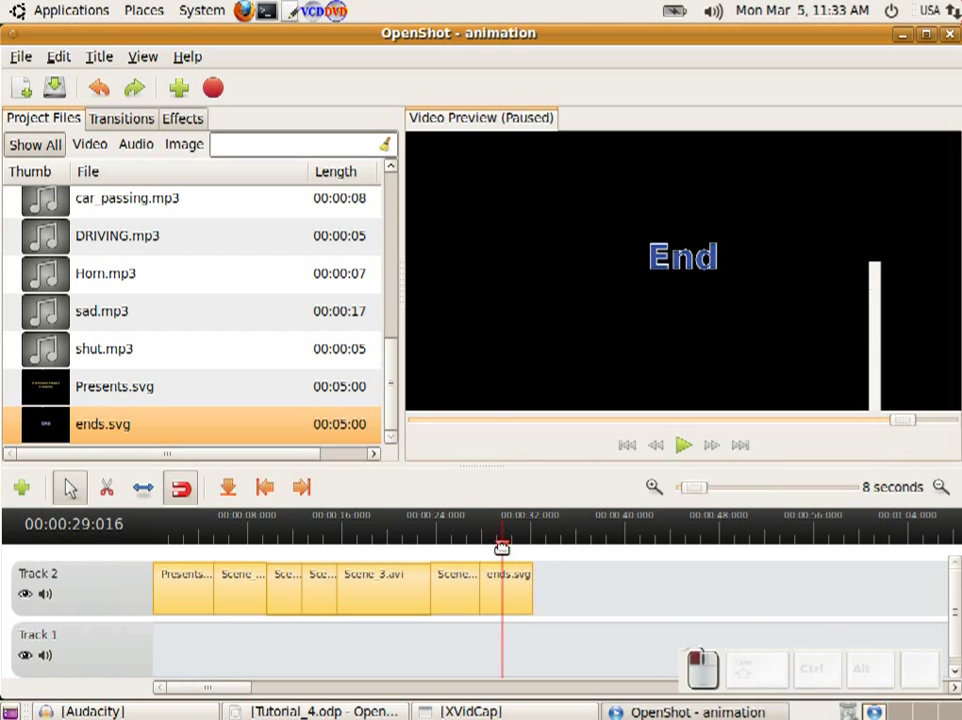
drag(488, 557, 525, 549)
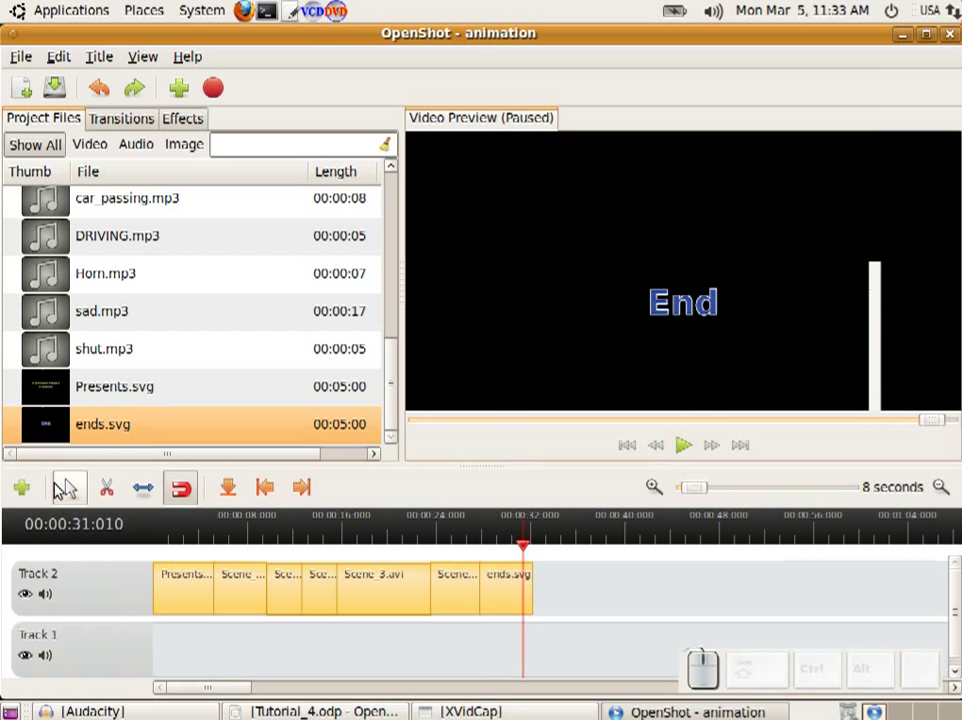
Add a second ends.svg directly after the first on Track 2 and shorten it to about 2 seconds.
drag(45, 428, 570, 590)
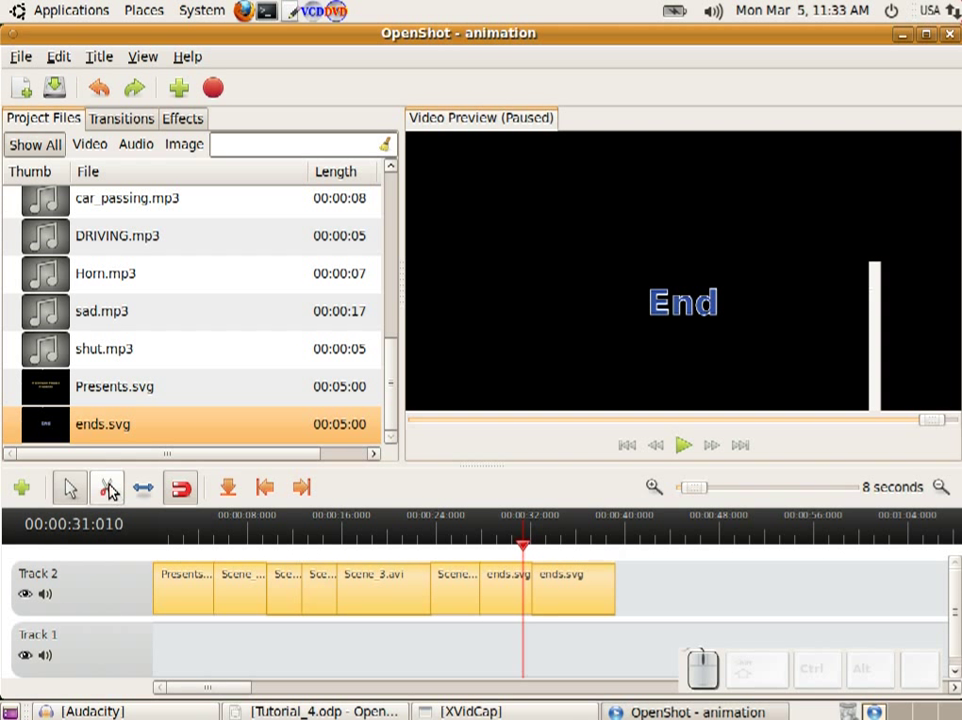
click(143, 487)
drag(612, 595, 521, 566)
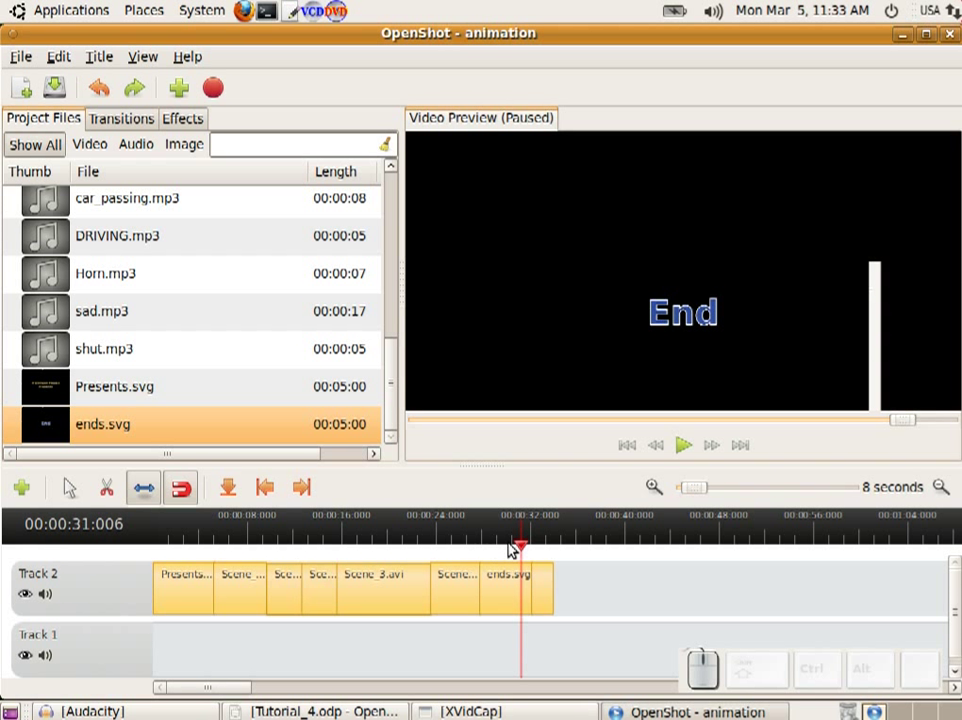
drag(522, 545, 154, 570)
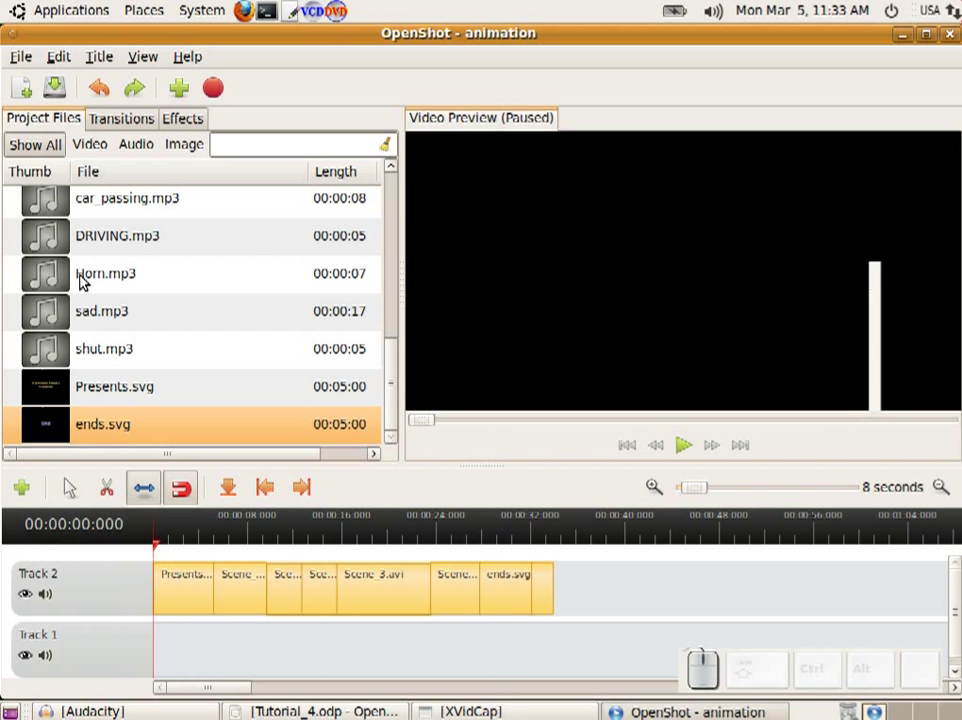
Place Bg_music2.mp3 at the start of Track 1 and shorten the clip to about 9 seconds.
scroll(80, 281, up, 1)
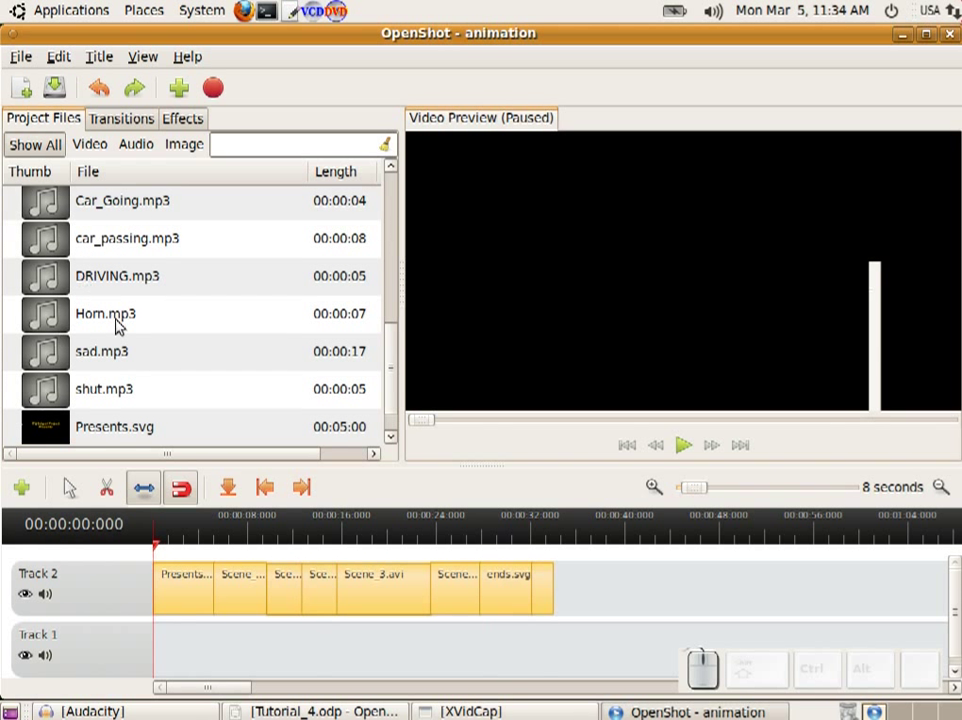
scroll(126, 373, up, 3)
scroll(95, 320, up, 1)
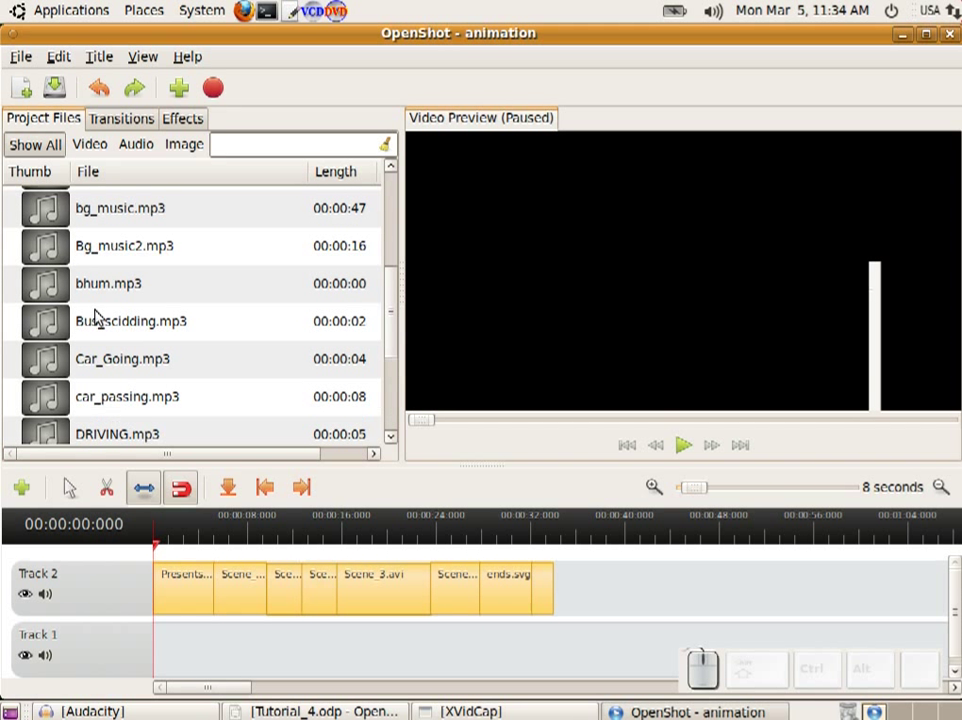
click(37, 247)
drag(37, 247, 185, 650)
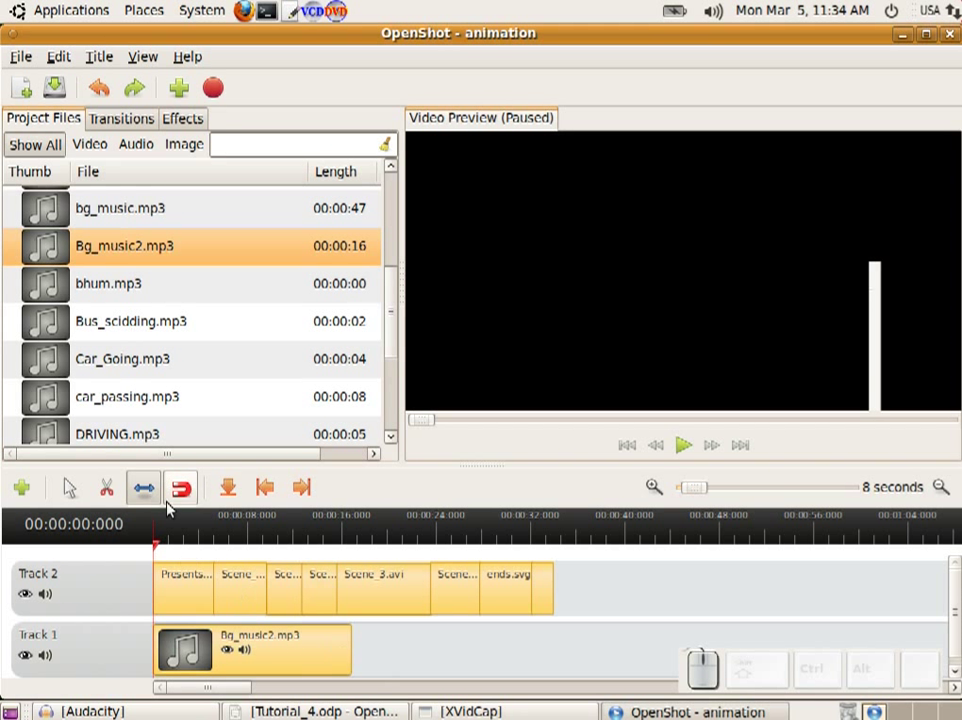
click(225, 572)
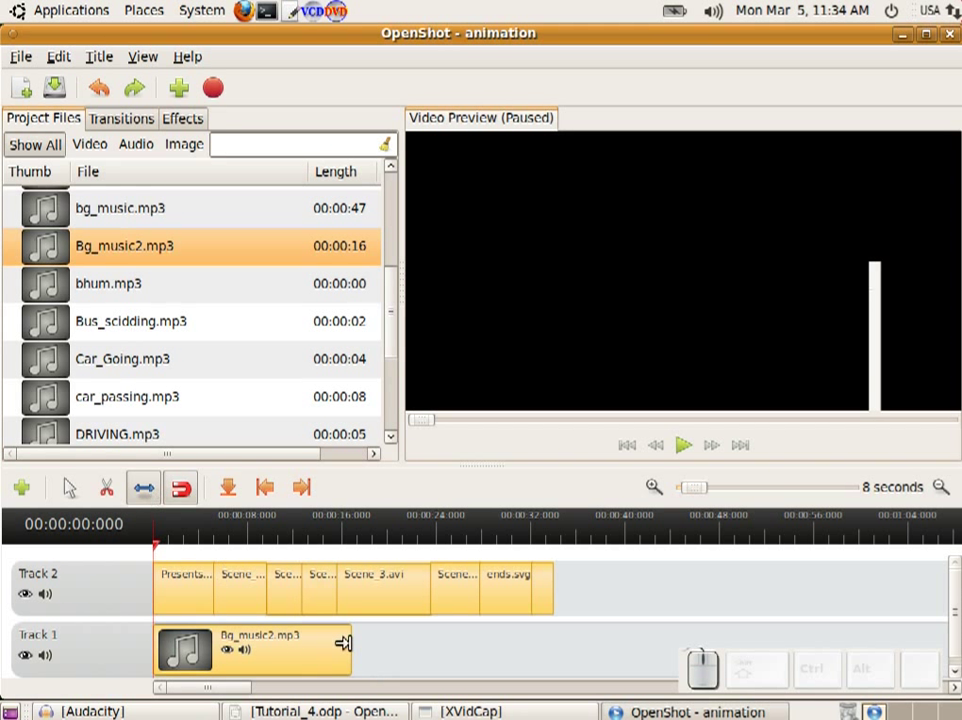
drag(322, 640, 250, 640)
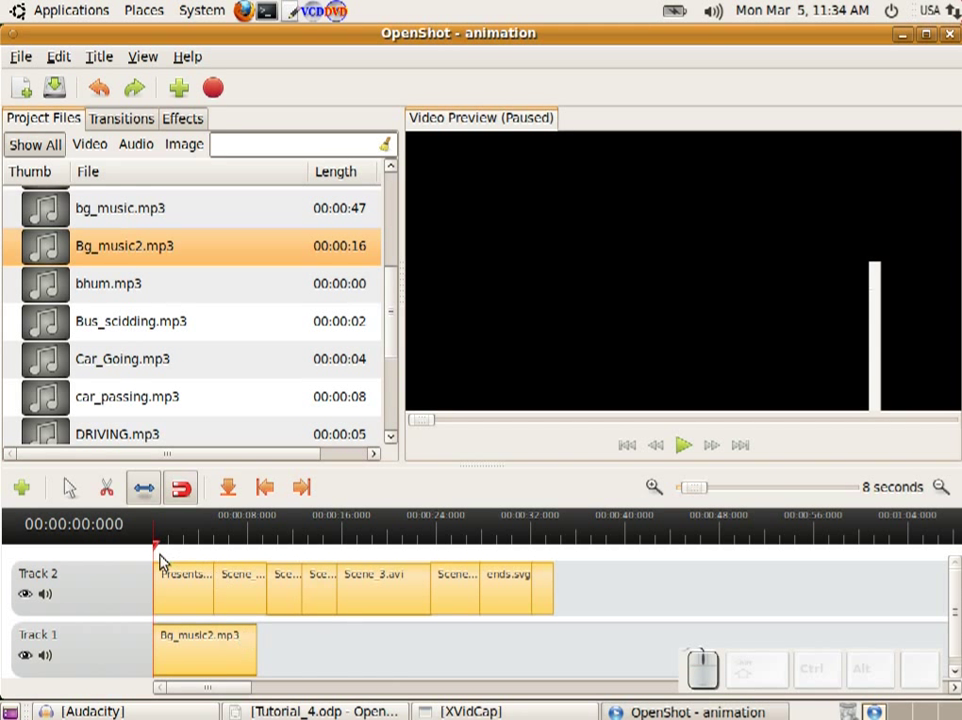
Split sad.mp3 on Track 1 at the end of the last Track 2 clip, at 00:00:33:024.
drag(155, 545, 550, 576)
drag(550, 577, 601, 584)
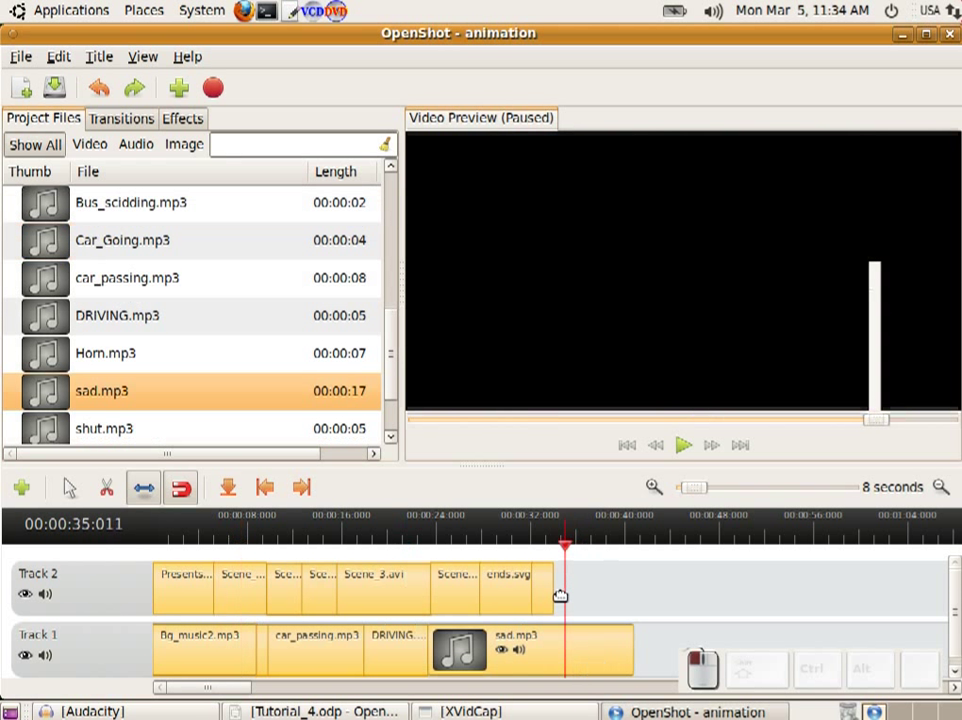
mouse_move(563, 593)
mouse_down()
mouse_move(552, 598)
mouse_move(571, 603)
mouse_move(551, 607)
mouse_up()
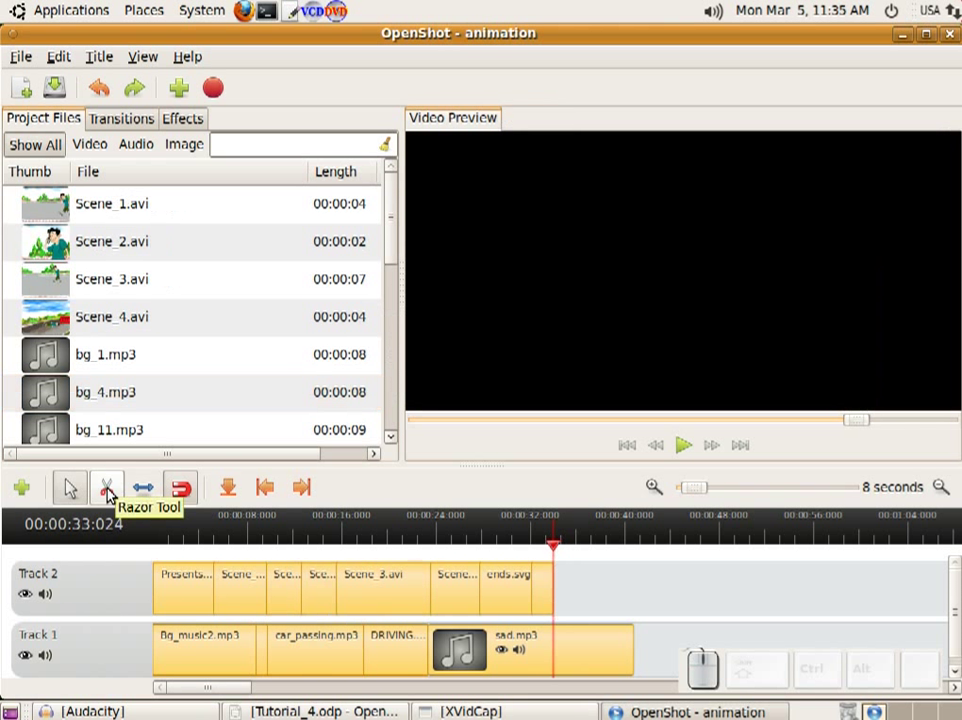
click(107, 488)
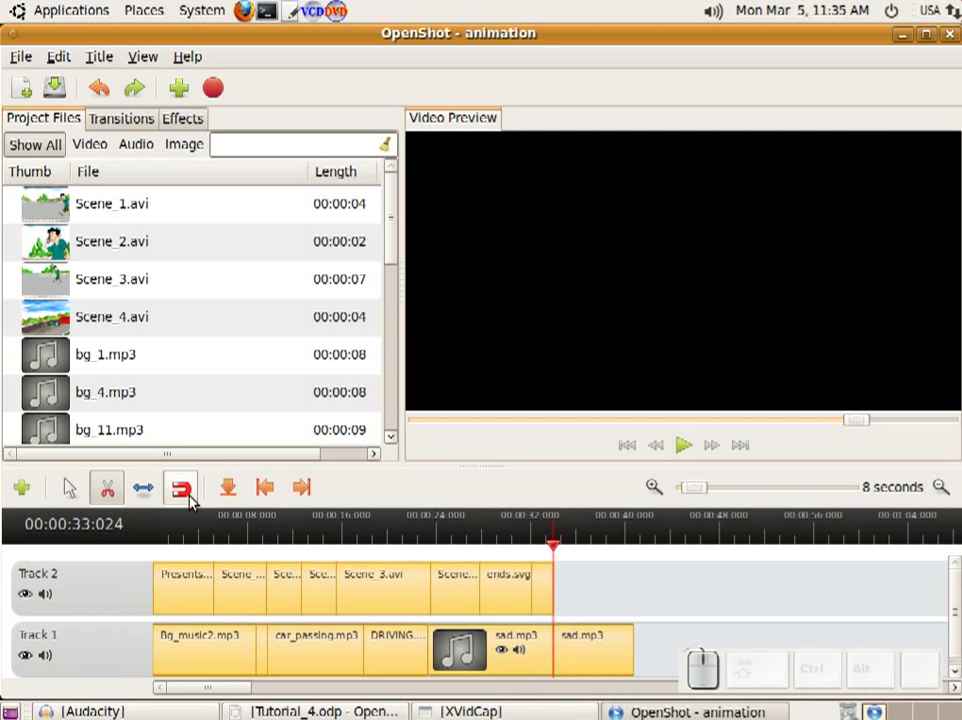
Remove the sad.mp3 piece after the cut on Track 1 and return the playhead to the start of the timeline.
click(70, 487)
mouse_move(580, 661)
mouse_down()
mouse_move(612, 655)
mouse_move(577, 657)
mouse_up()
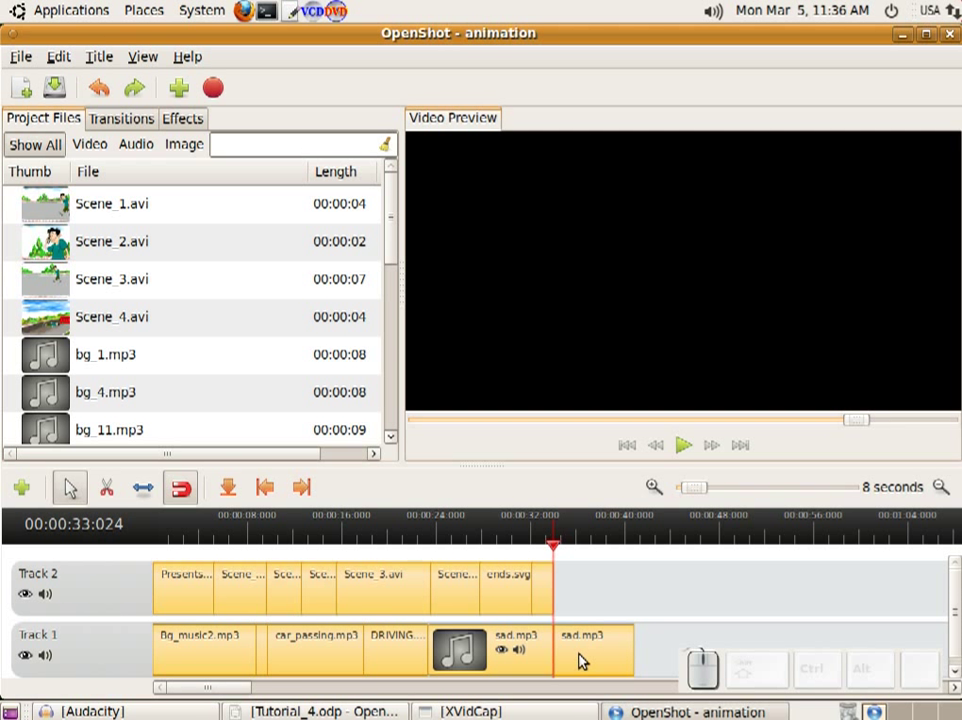
right_click(580, 661)
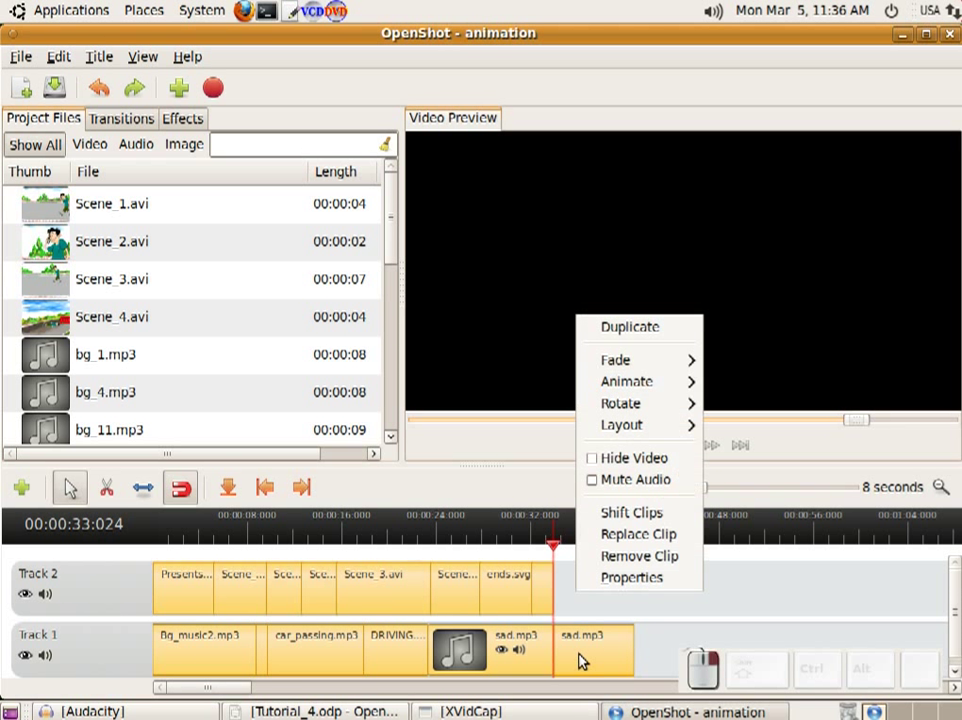
click(613, 555)
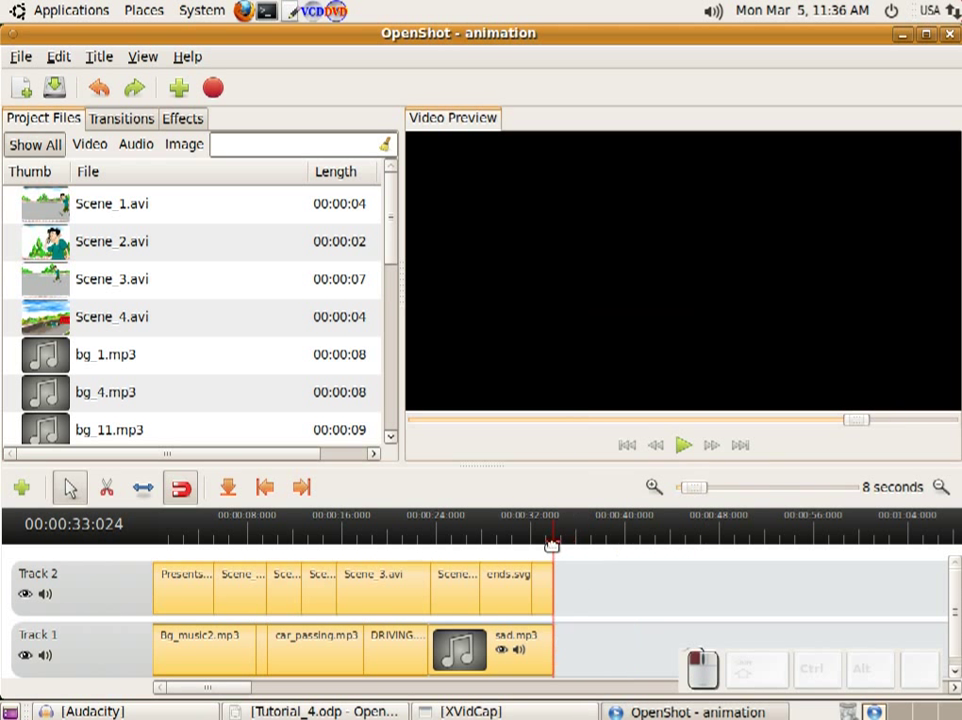
drag(533, 551, 155, 568)
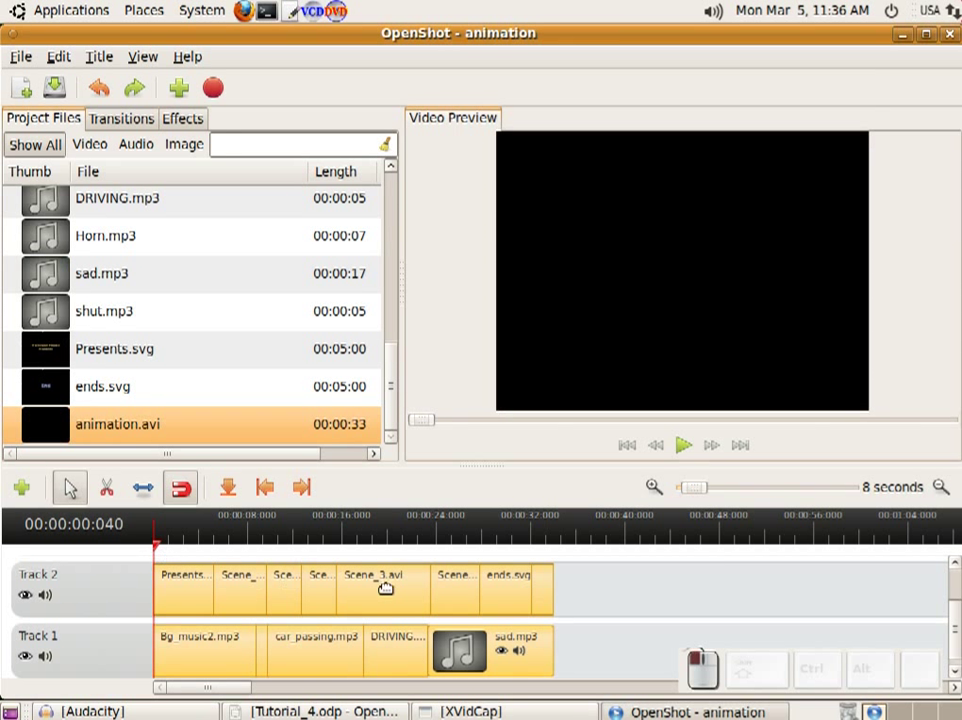
Play the whole timeline in the video preview from 00:00:00:000 to check the assembled clips and sounds.
click(380, 586)
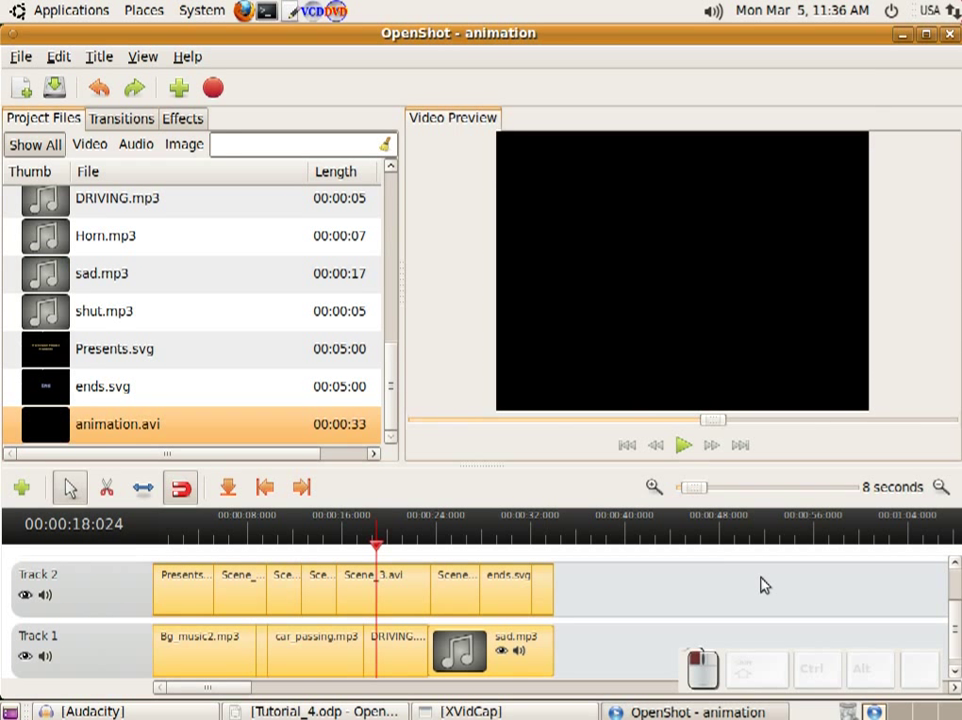
drag(373, 550, 133, 557)
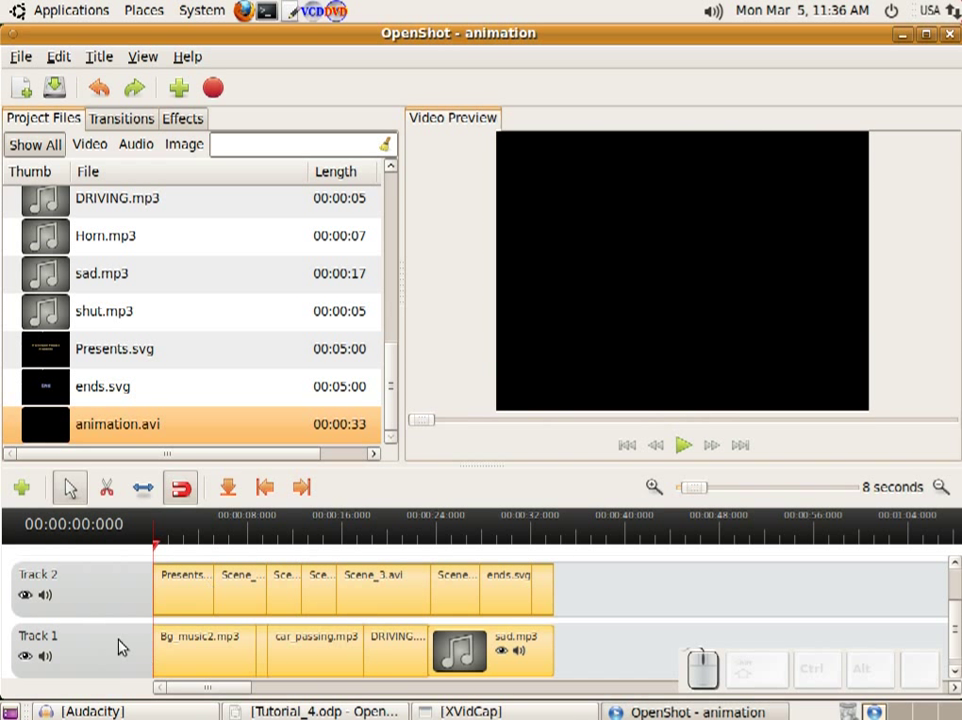
mouse_move(158, 553)
mouse_down()
mouse_move(365, 552)
mouse_move(155, 558)
mouse_up()
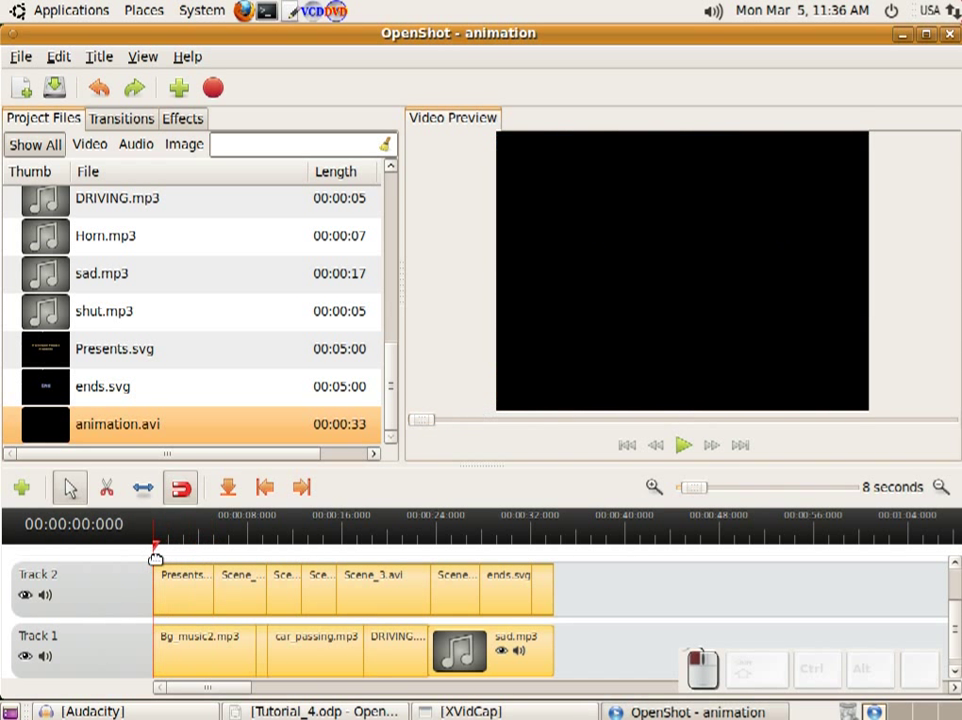
click(683, 447)
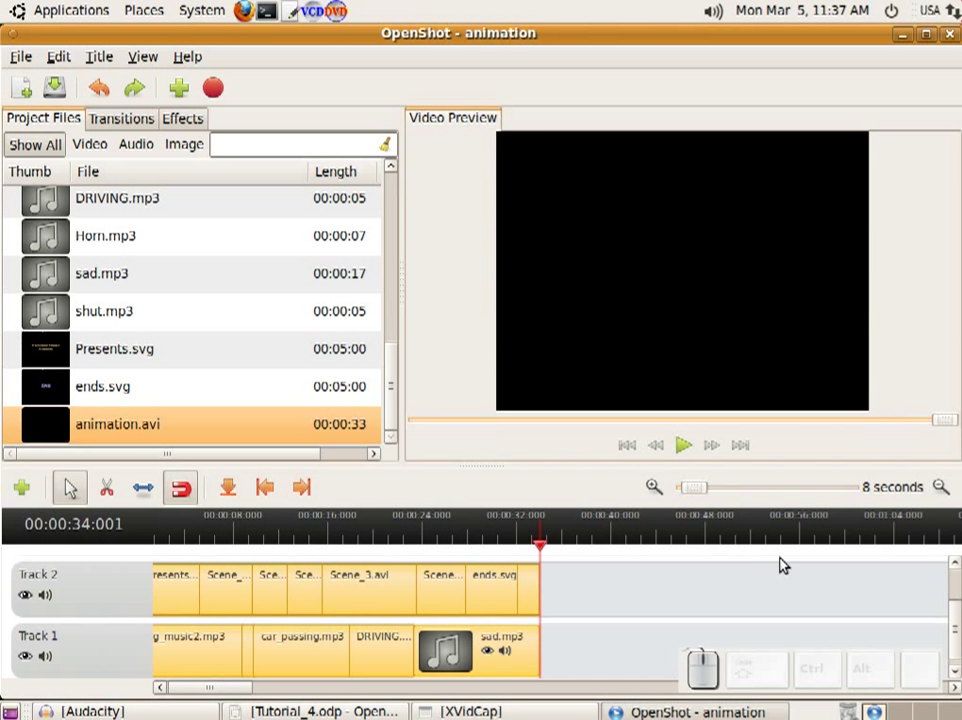
Export the video to the Desktop with the All Formats profile and AVI (mpeg2) as the target, choosing the export quality.
click(21, 57)
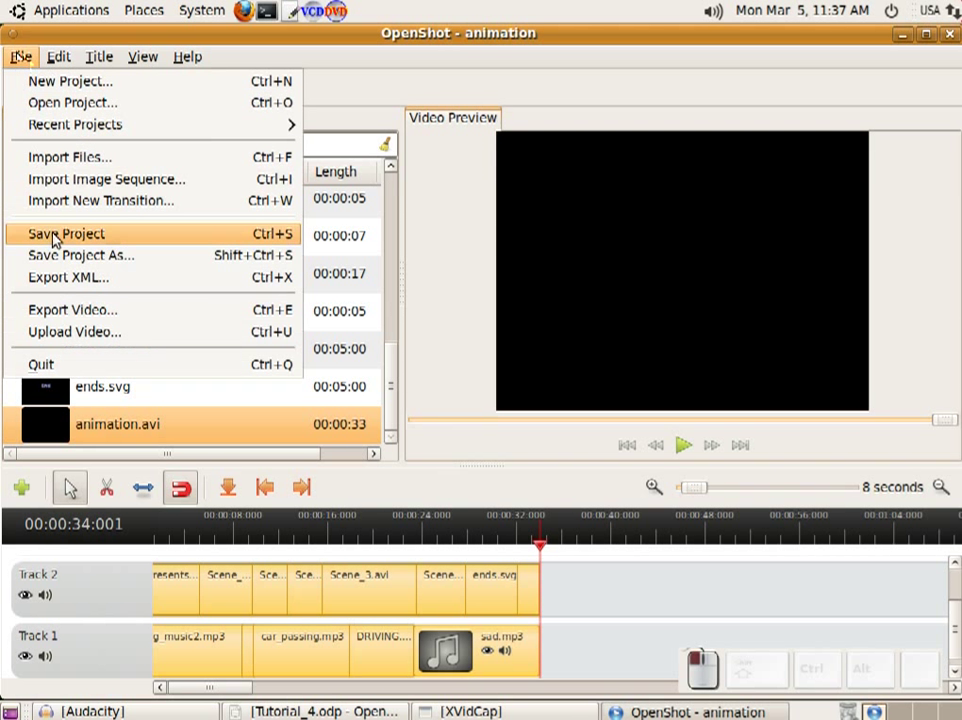
click(85, 313)
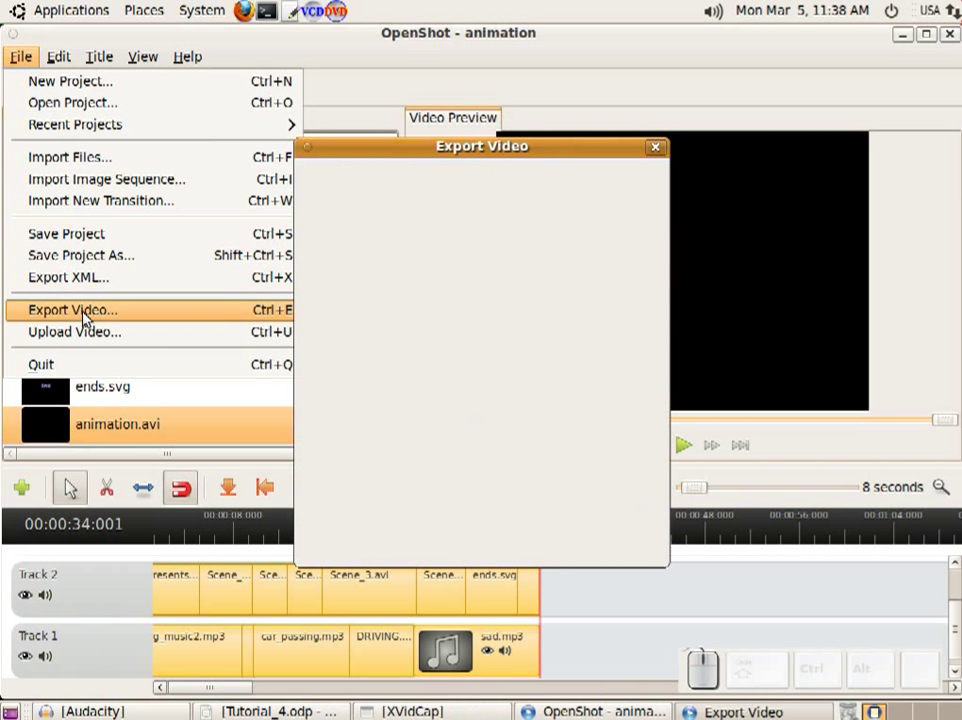
drag(557, 148, 582, 86)
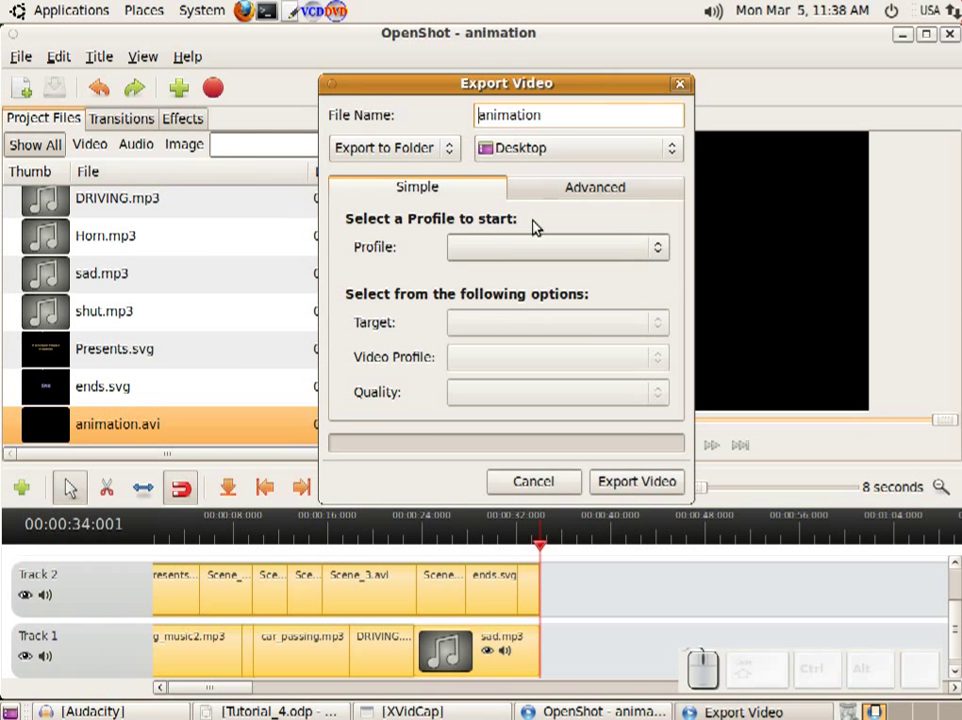
click(662, 251)
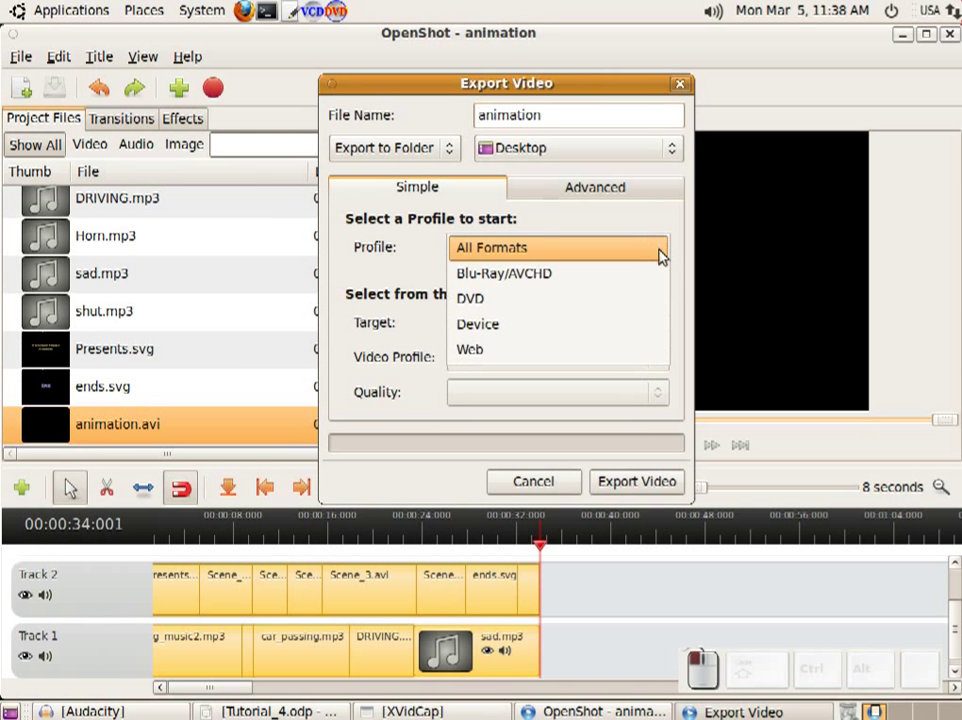
click(571, 255)
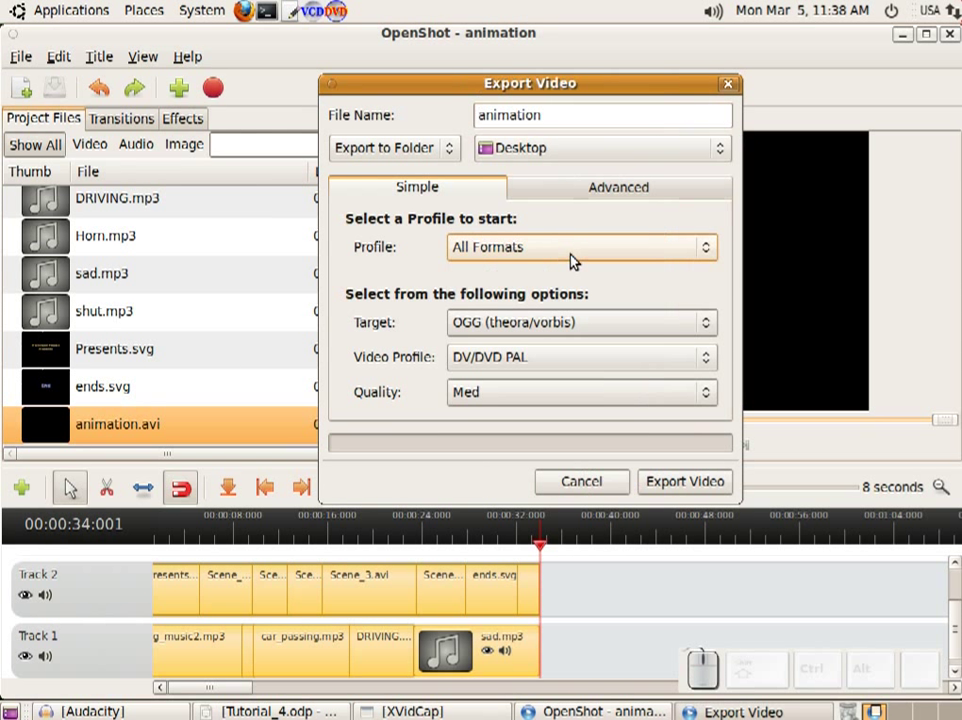
click(706, 322)
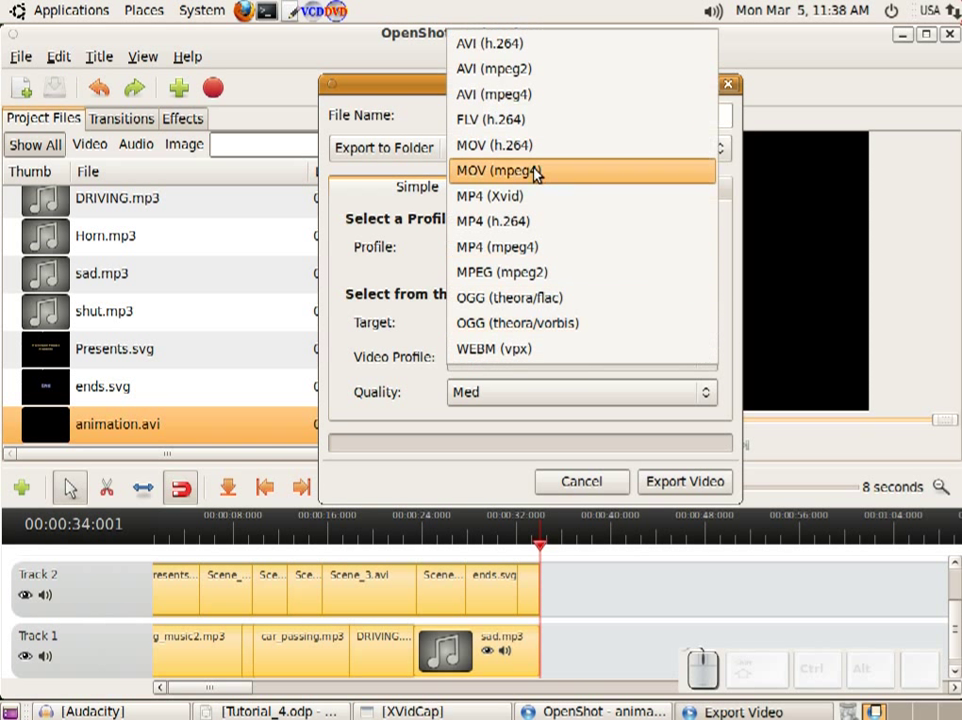
click(507, 70)
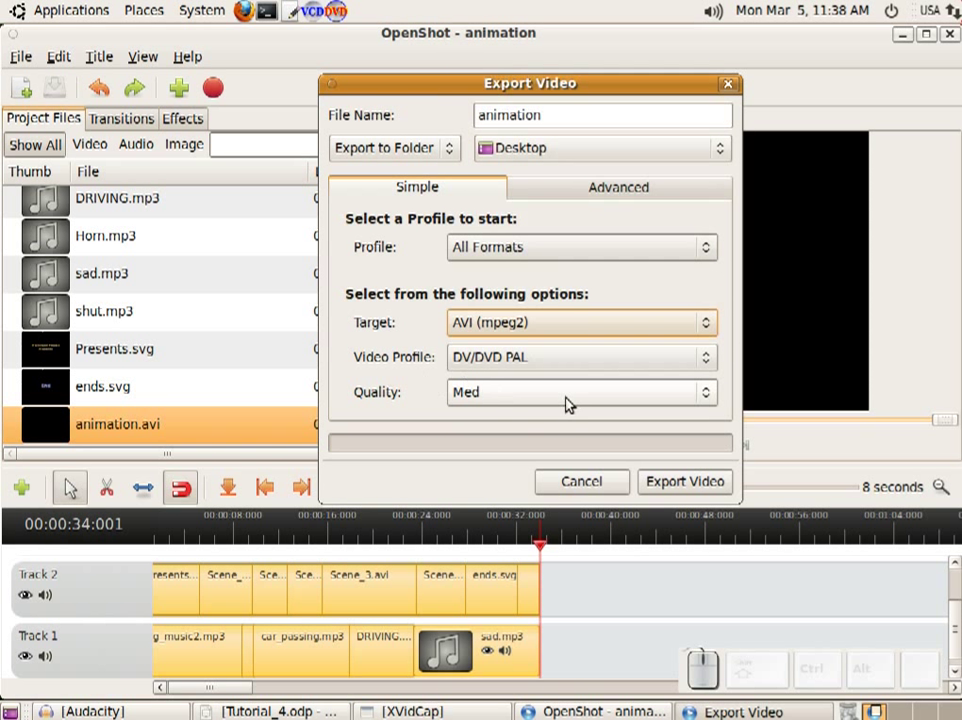
click(706, 392)
click(623, 425)
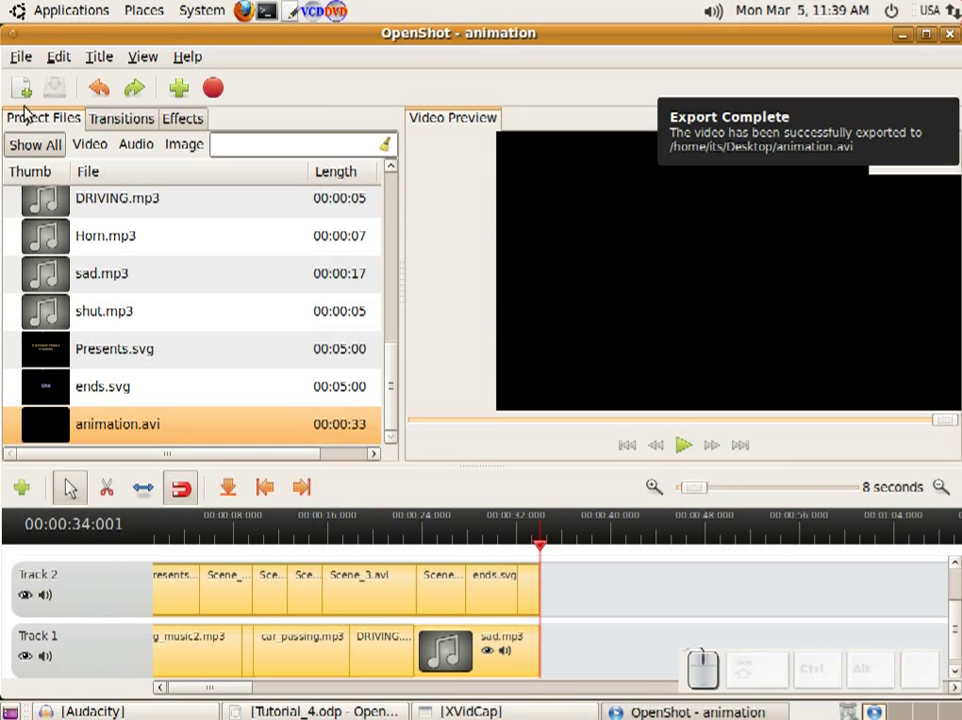
Close OpenShot and open the exported animation.avi from the desktop in VLC media player.
click(950, 35)
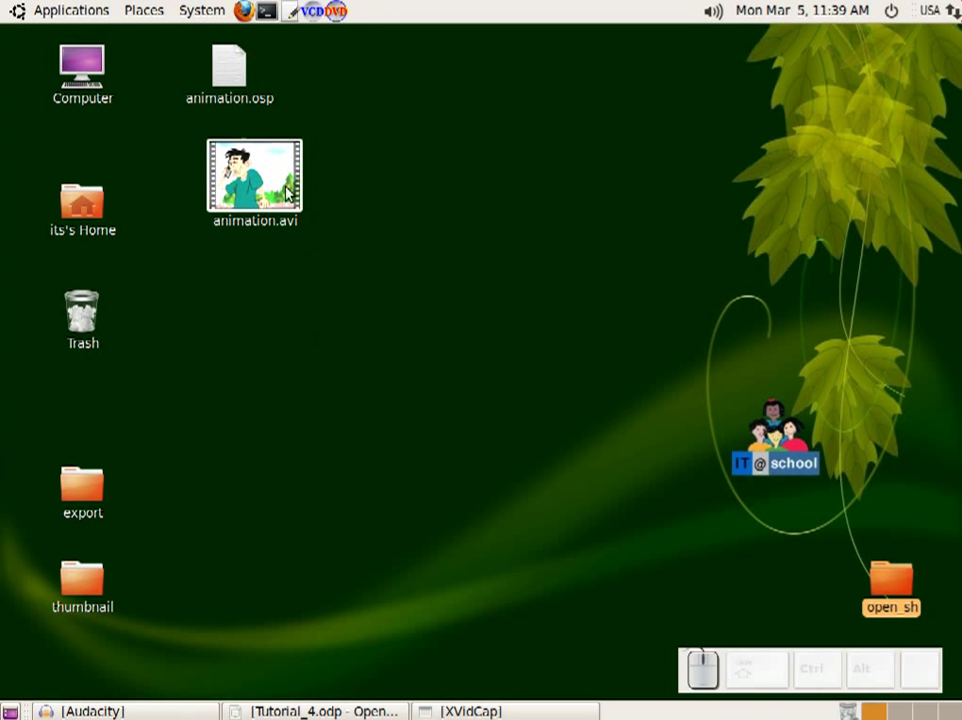
drag(264, 183, 460, 183)
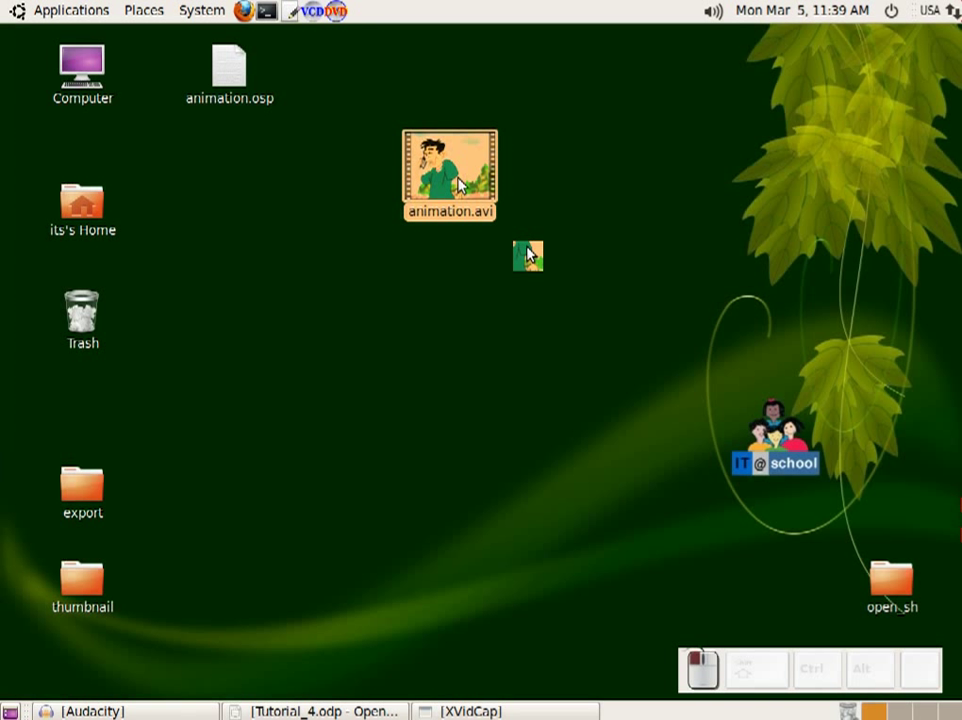
right_click(527, 256)
mouse_move(566, 297)
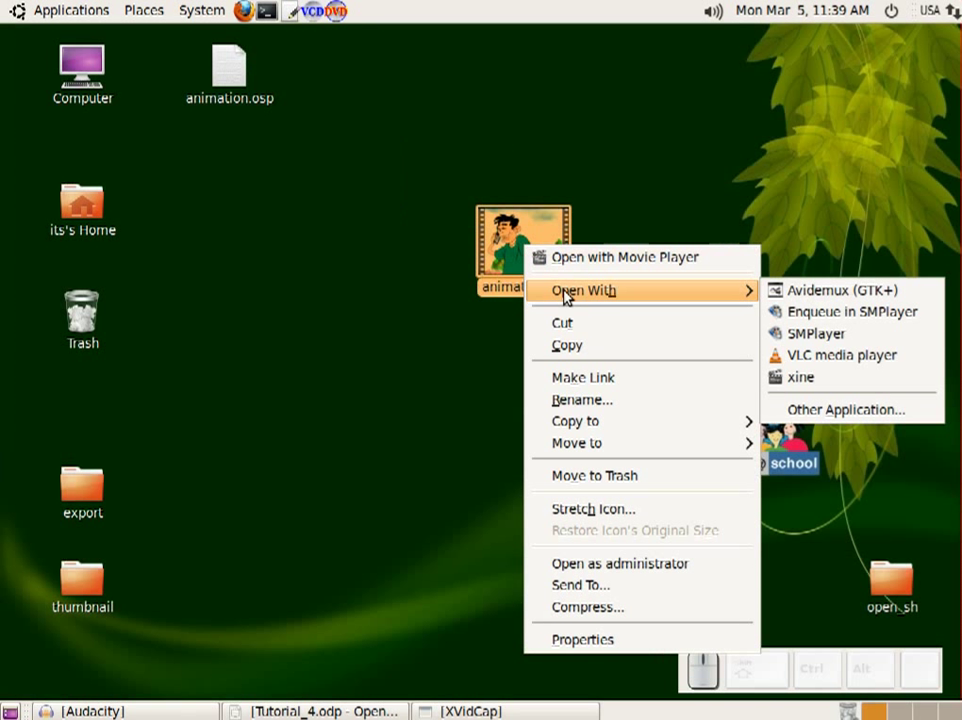
click(862, 358)
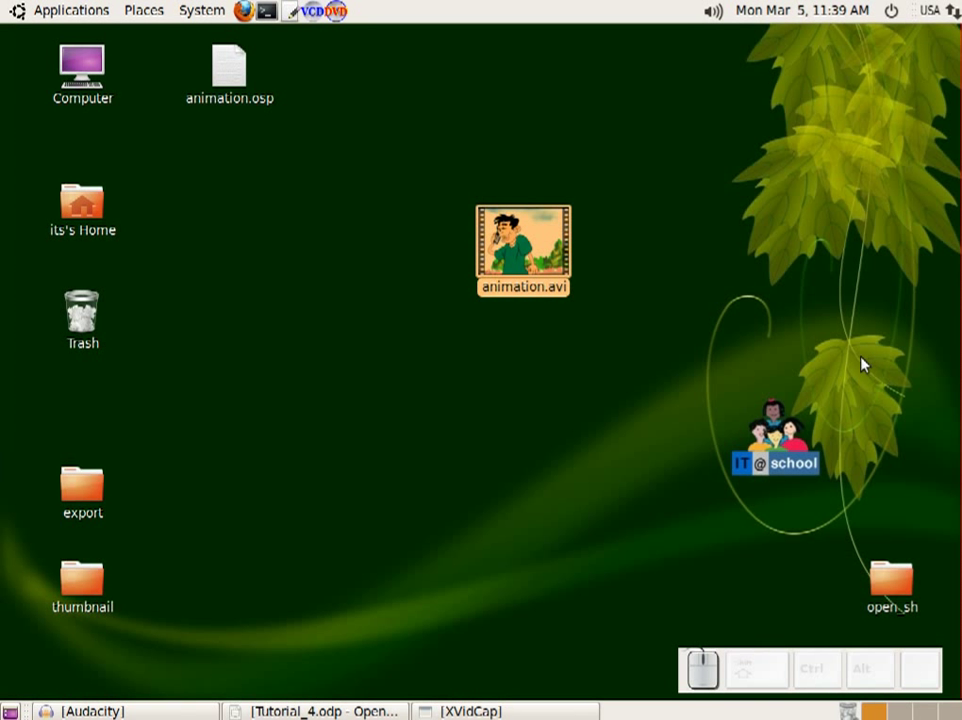